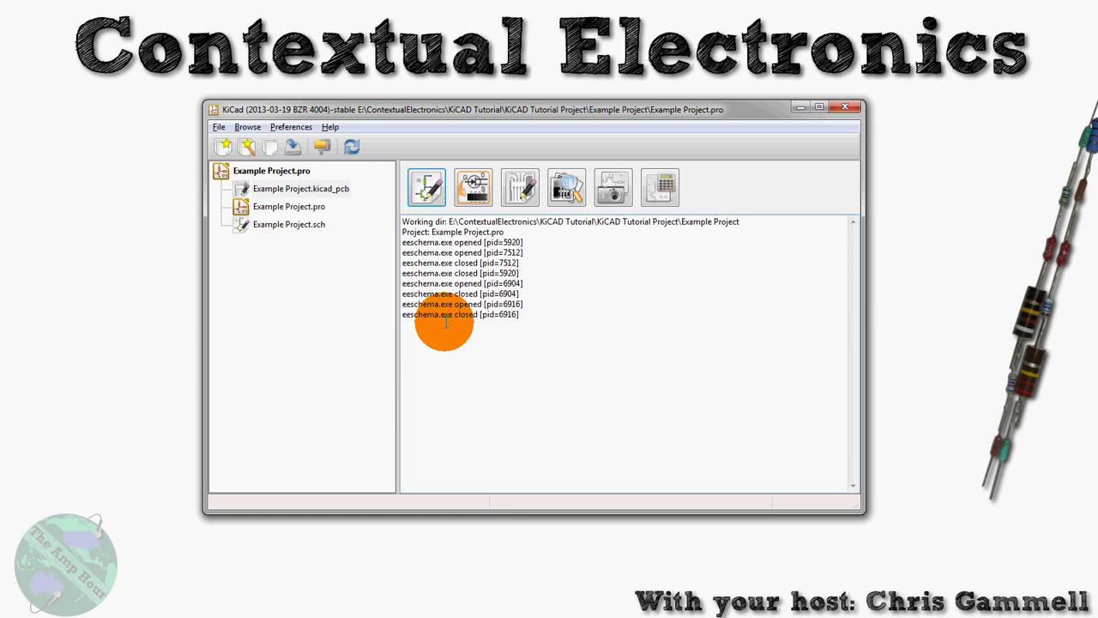
Open the Example Project schematic in Eeschema and launch the Component Library Editor.
left_click(276, 225)
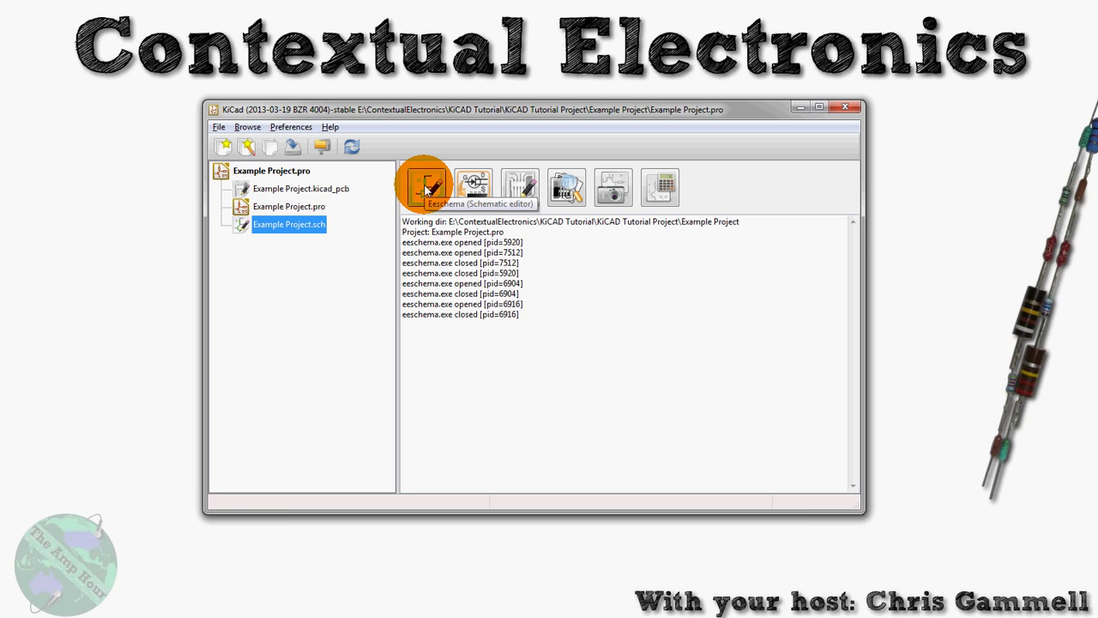
left_click(429, 187)
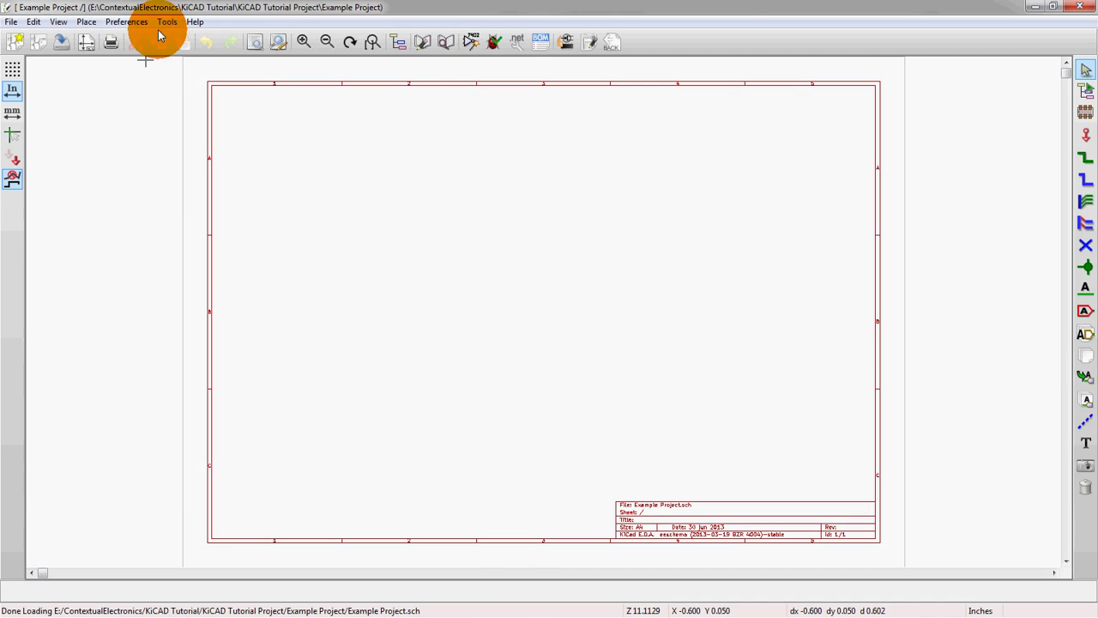
left_click(426, 44)
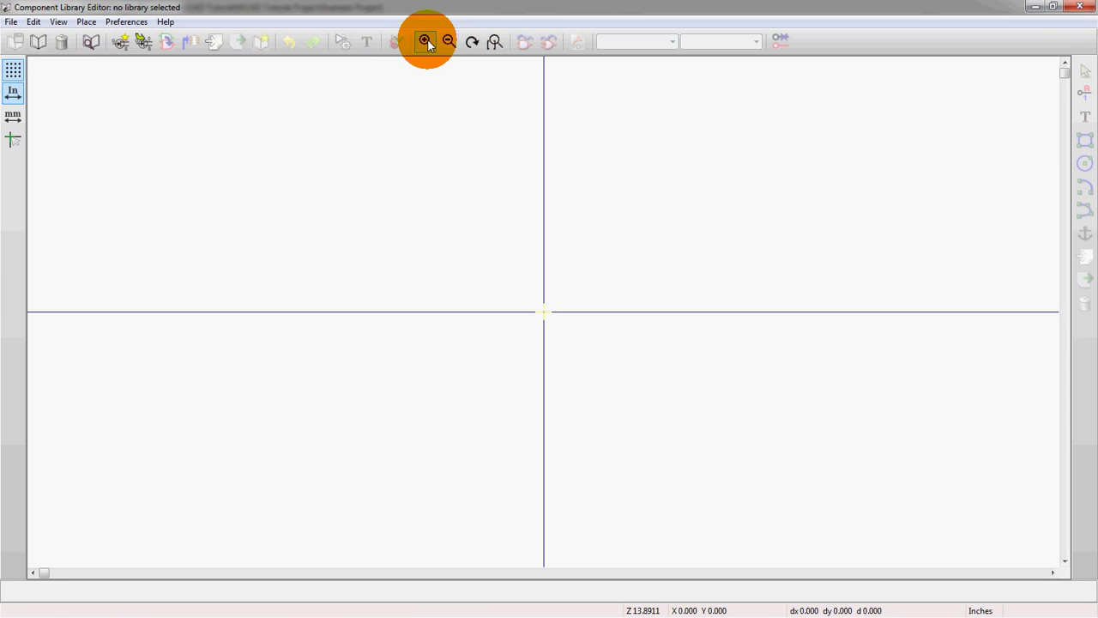
Open an enlarged Library Browser and preview microchip parts including PIC16F628A, PIC16F54, PIC16F648A and PIC16F819.
left_click(89, 40)
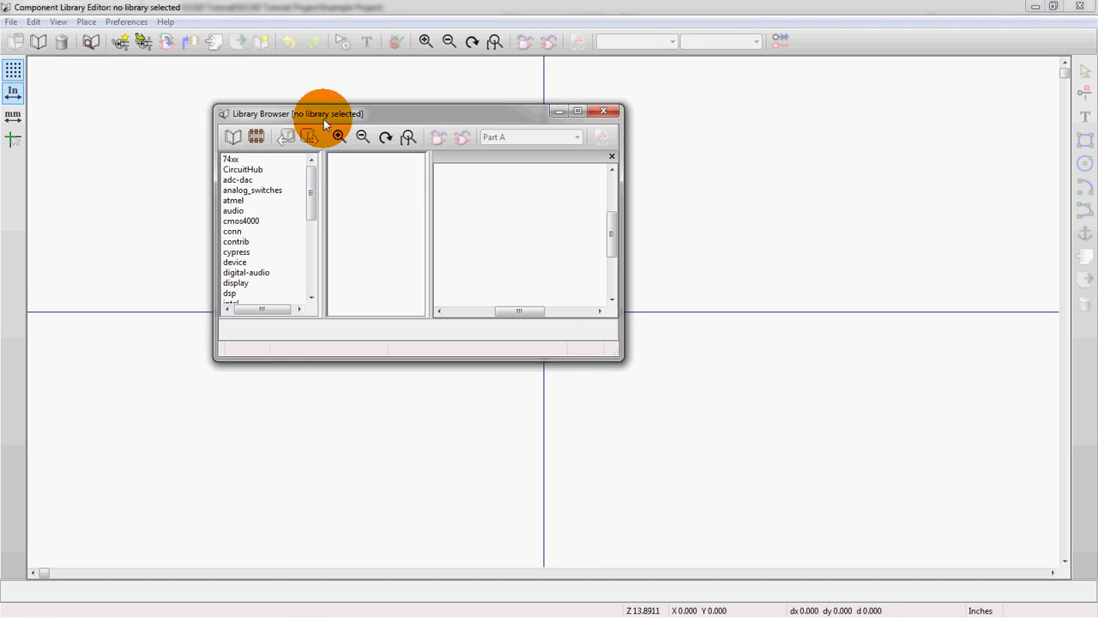
left_click_drag(618, 356, 961, 519)
left_click(258, 344)
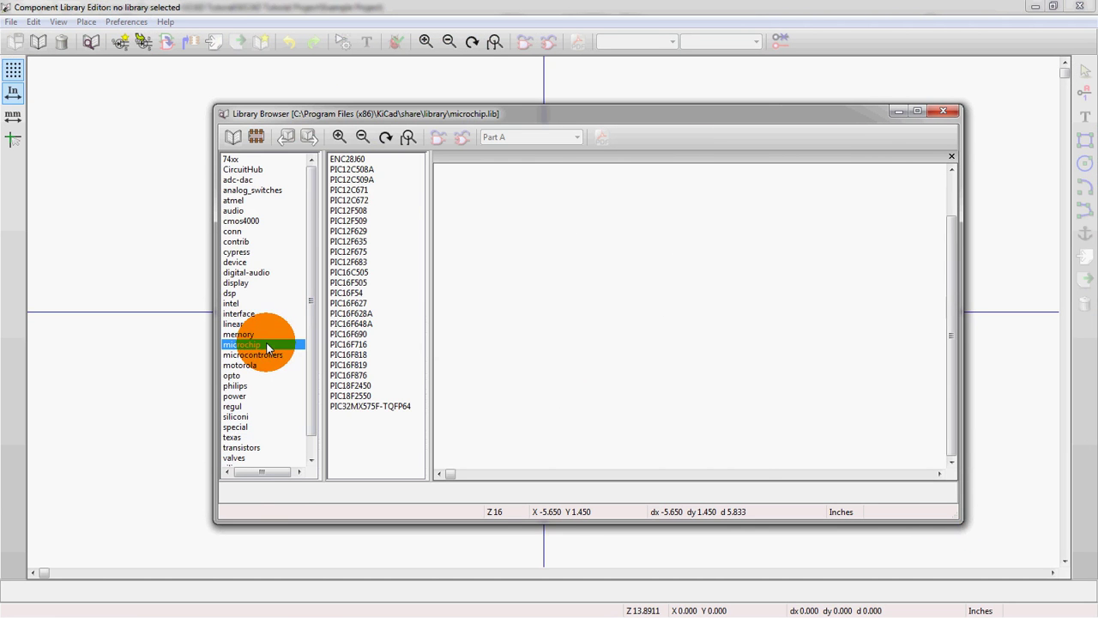
left_click(337, 314)
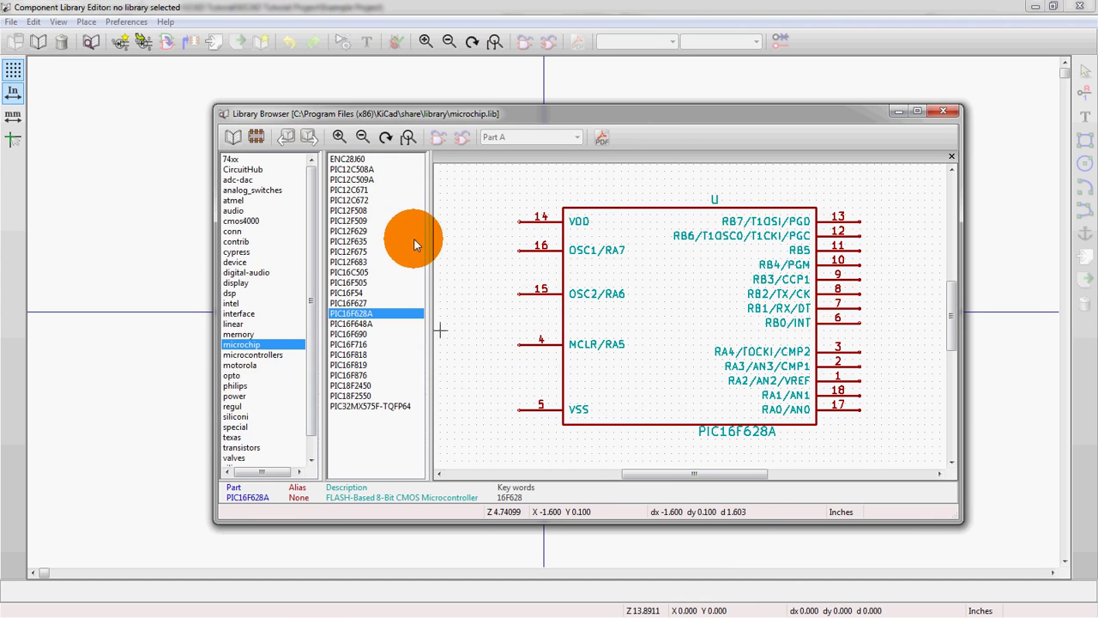
left_click(387, 211)
left_click(406, 294)
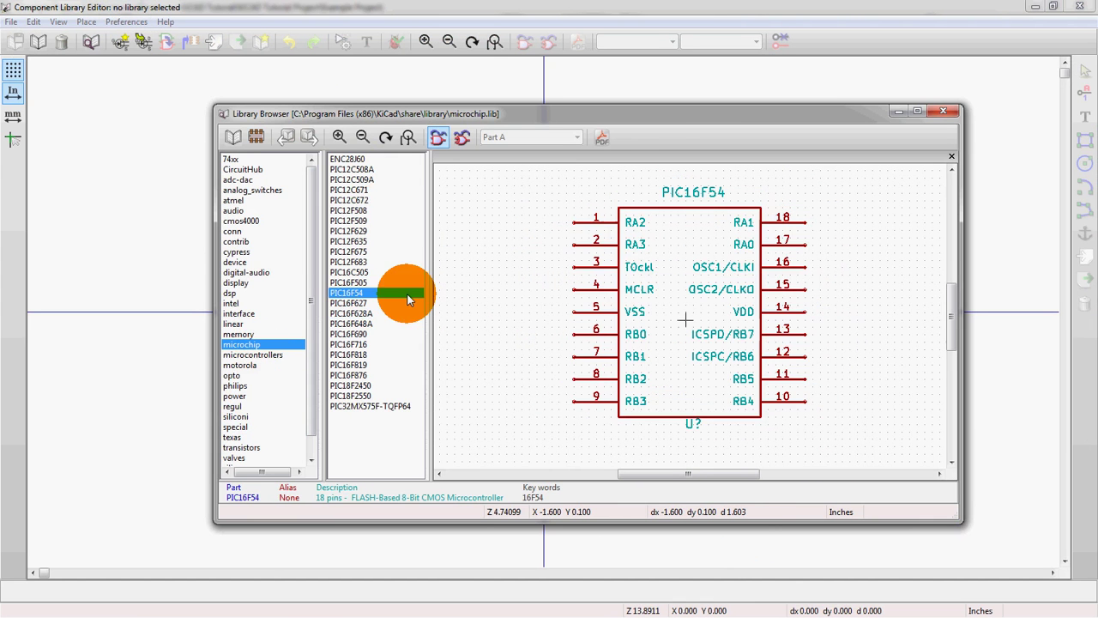
left_click(407, 325)
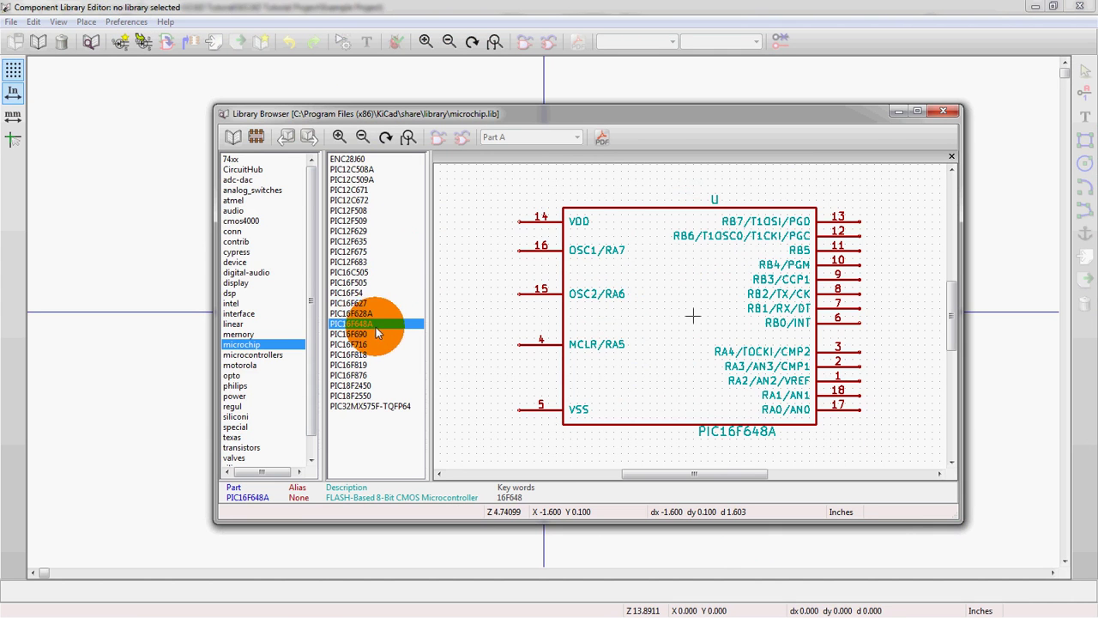
left_click(354, 365)
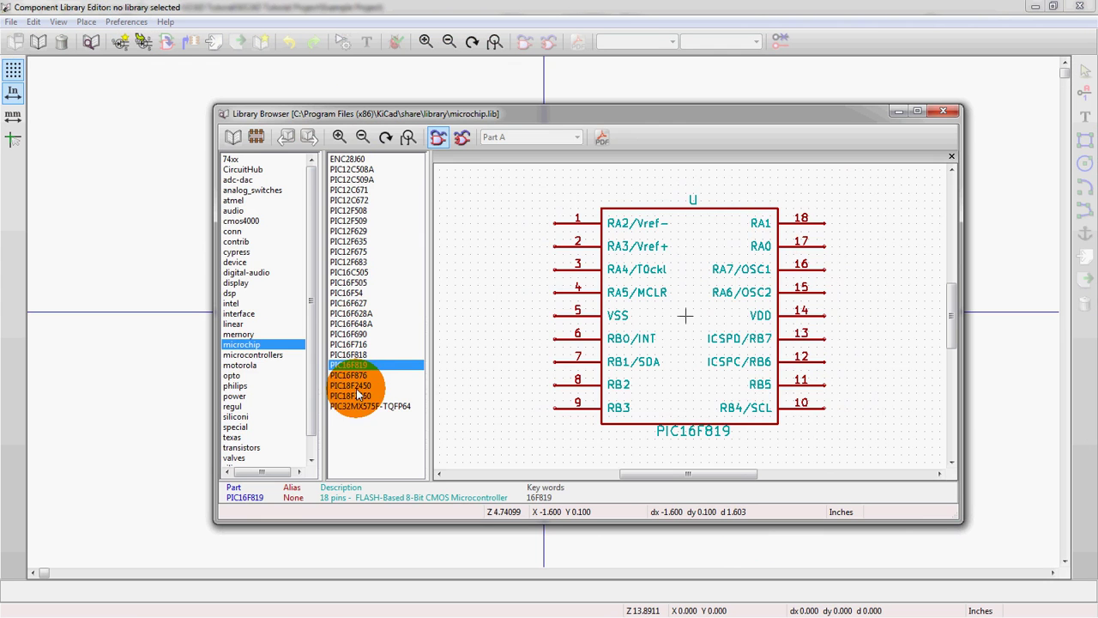
Preview optocoupler symbols in the opto library, including MOC3062M and MOC3162M.
left_click(283, 376)
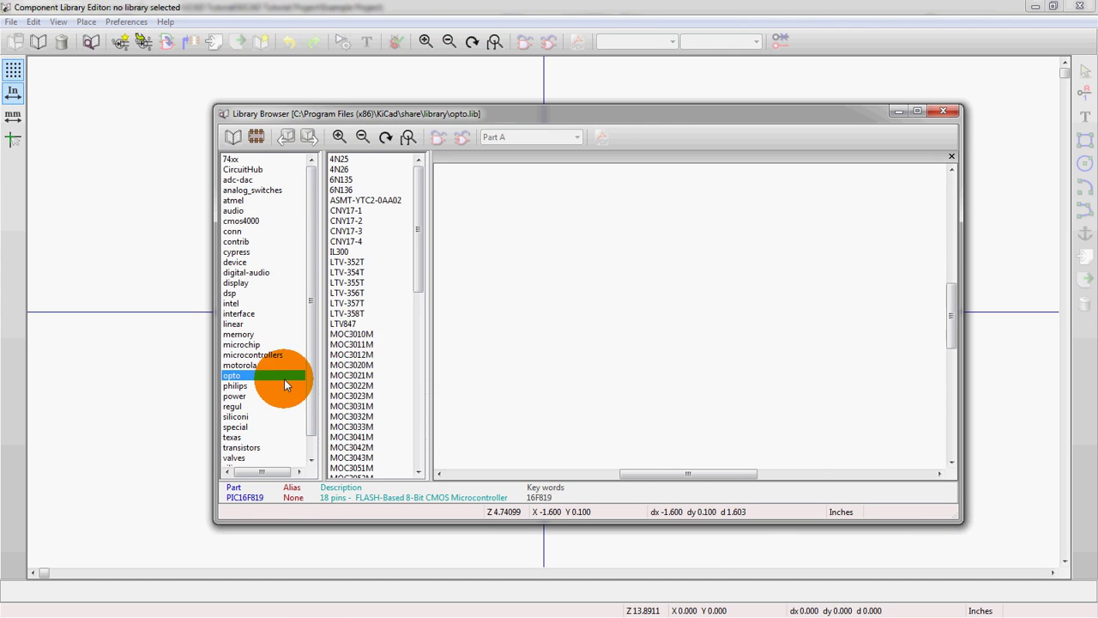
left_click(382, 346)
scroll(382, 347, "down", 5)
left_click(382, 347)
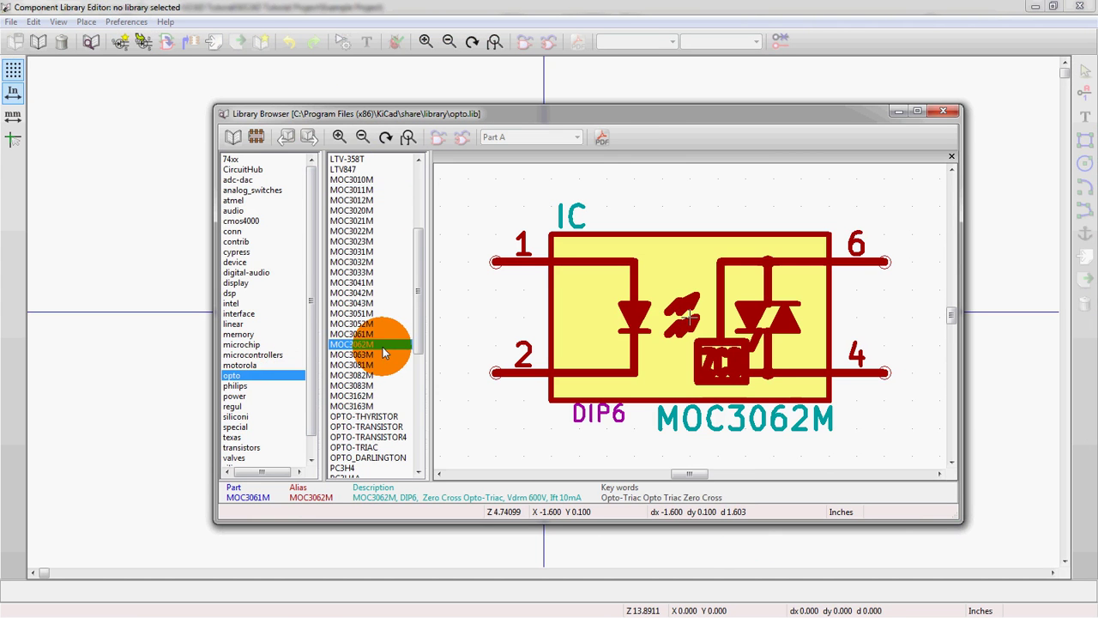
scroll(382, 346, "down", 2)
left_click(376, 335)
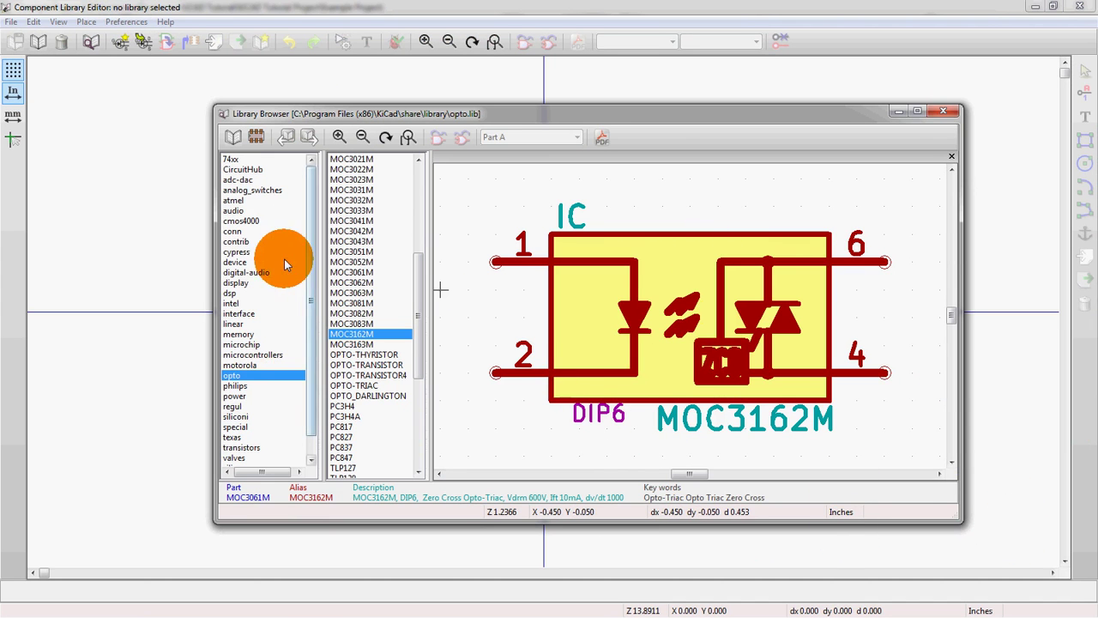
Look through the library list and preview the cypress parts CY7C194, CY7C261, CY7C420 and CY7C424.
left_click_drag(314, 290, 245, 392)
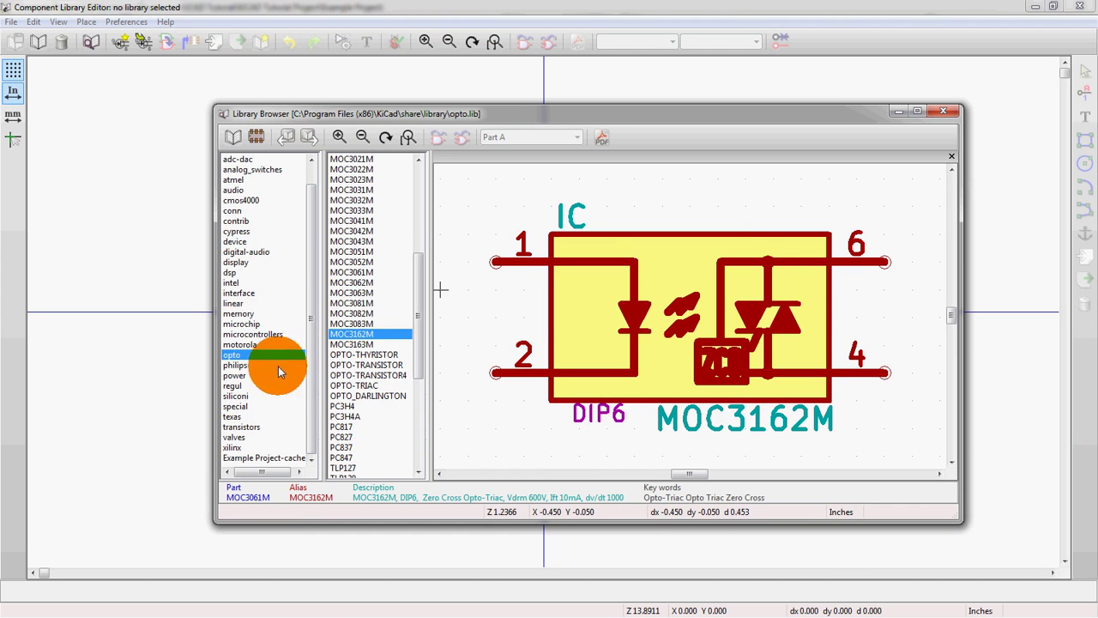
left_click_drag(302, 272, 268, 196)
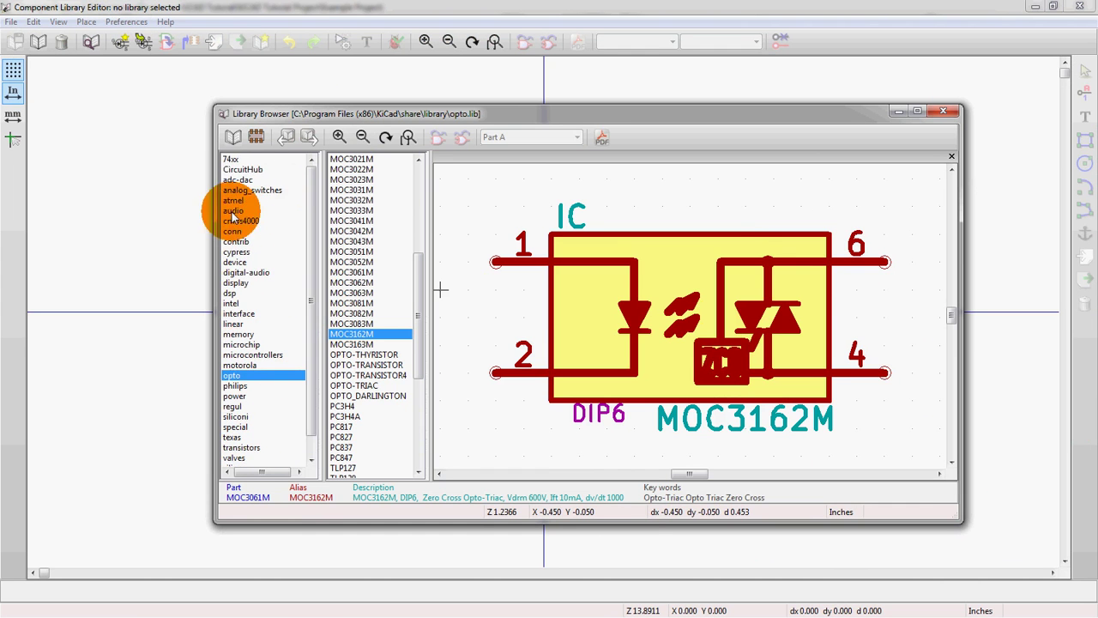
left_click(236, 252)
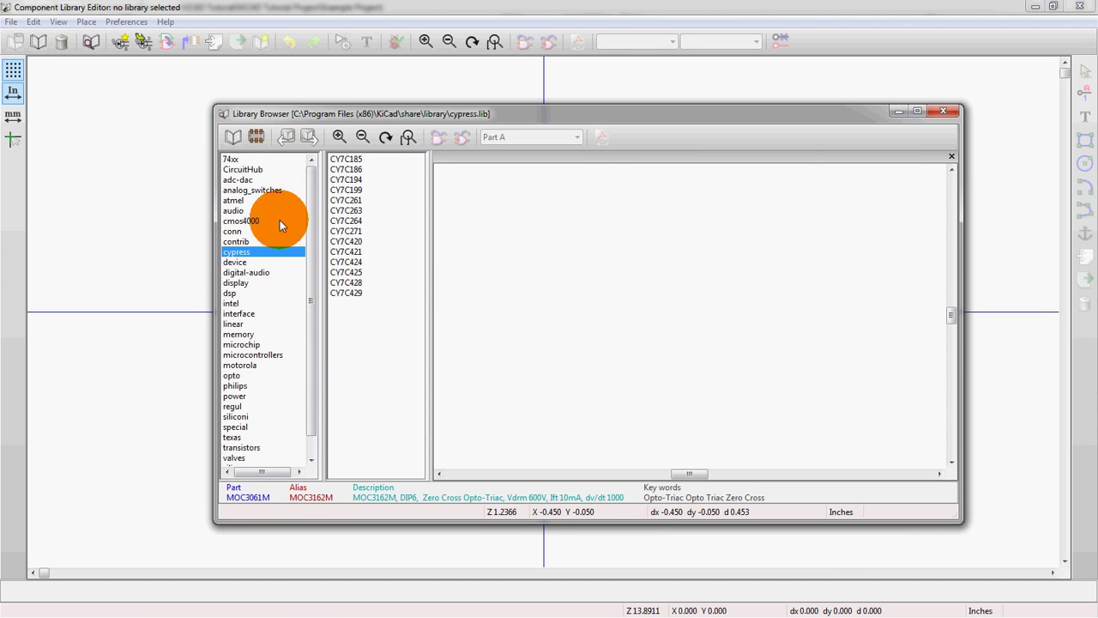
left_click(349, 180)
left_click(349, 199)
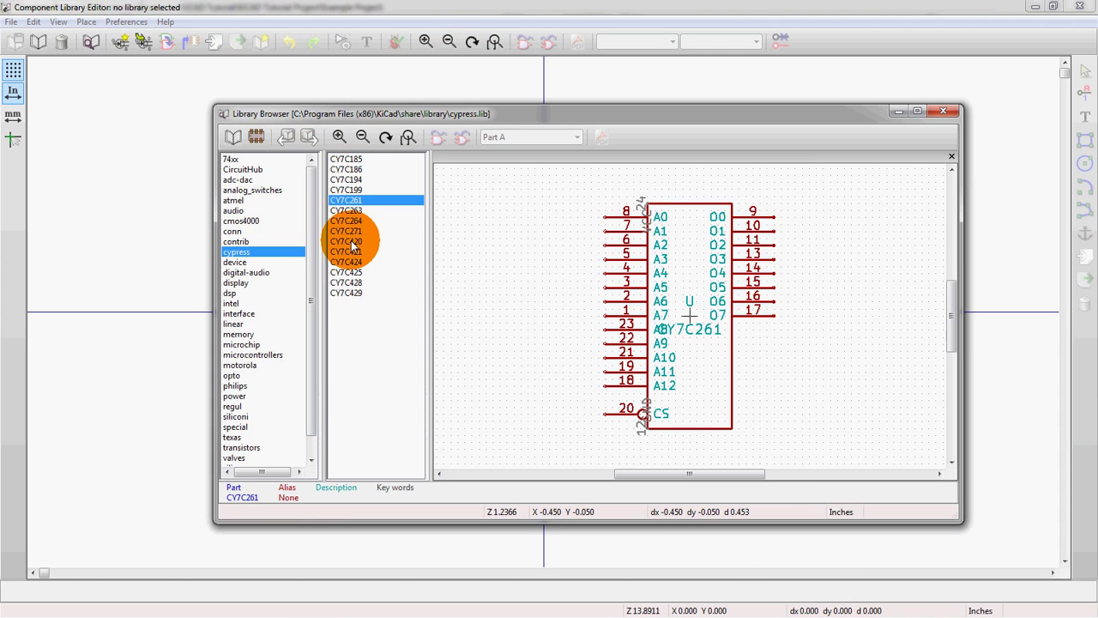
left_click(349, 241)
left_click(349, 261)
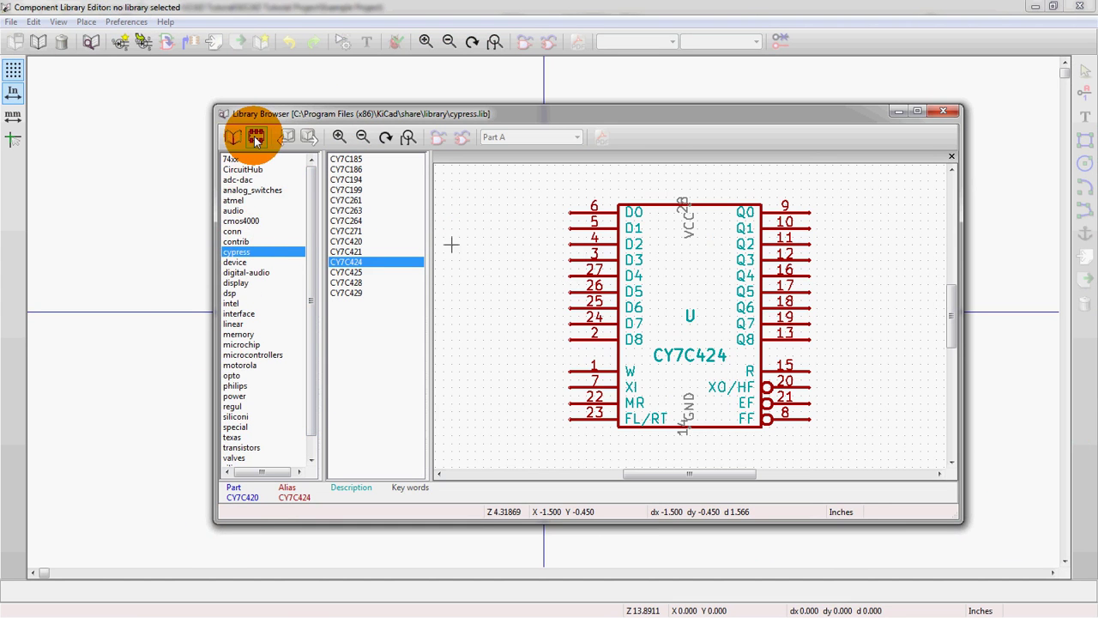
View the part lists of the xilinx, dsp and intel libraries, and close the Library Browser.
left_click(947, 116)
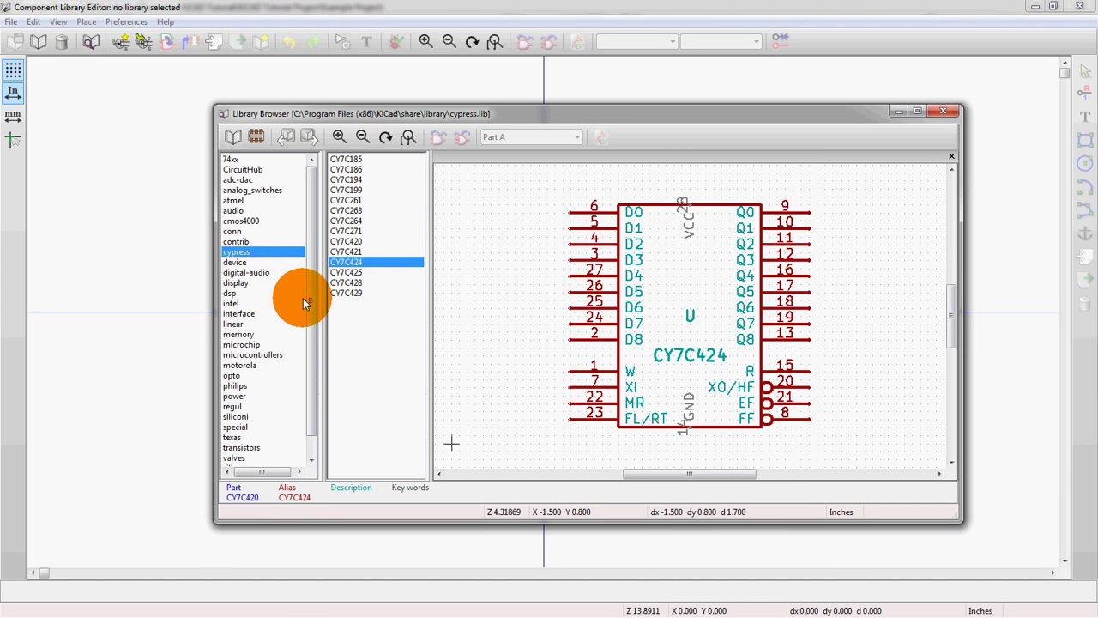
scroll(312, 383, "down", 1)
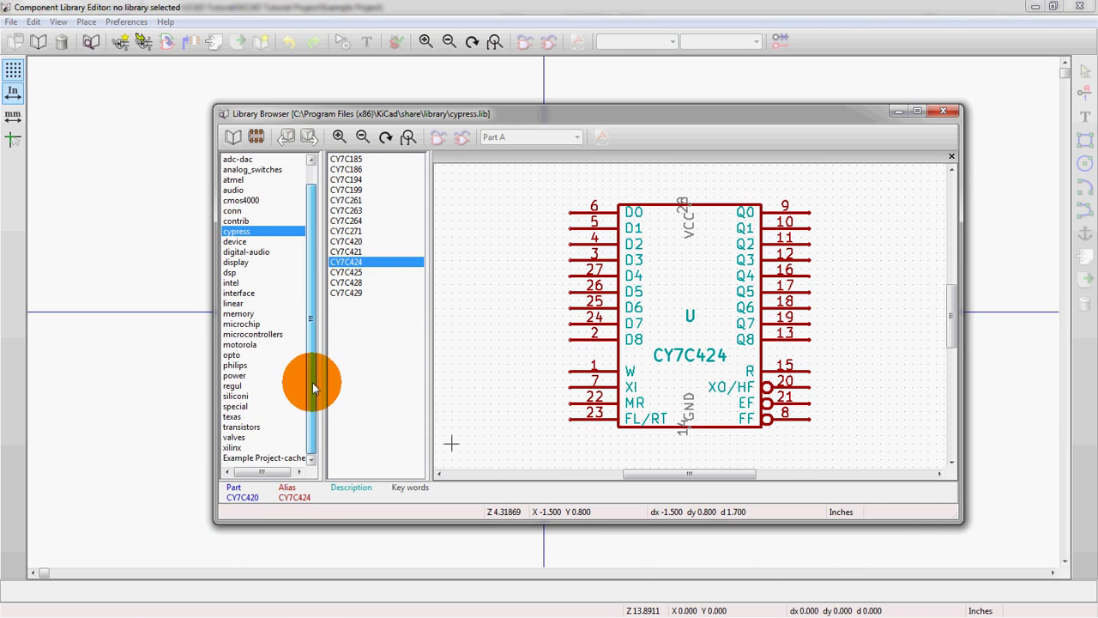
left_click(237, 446)
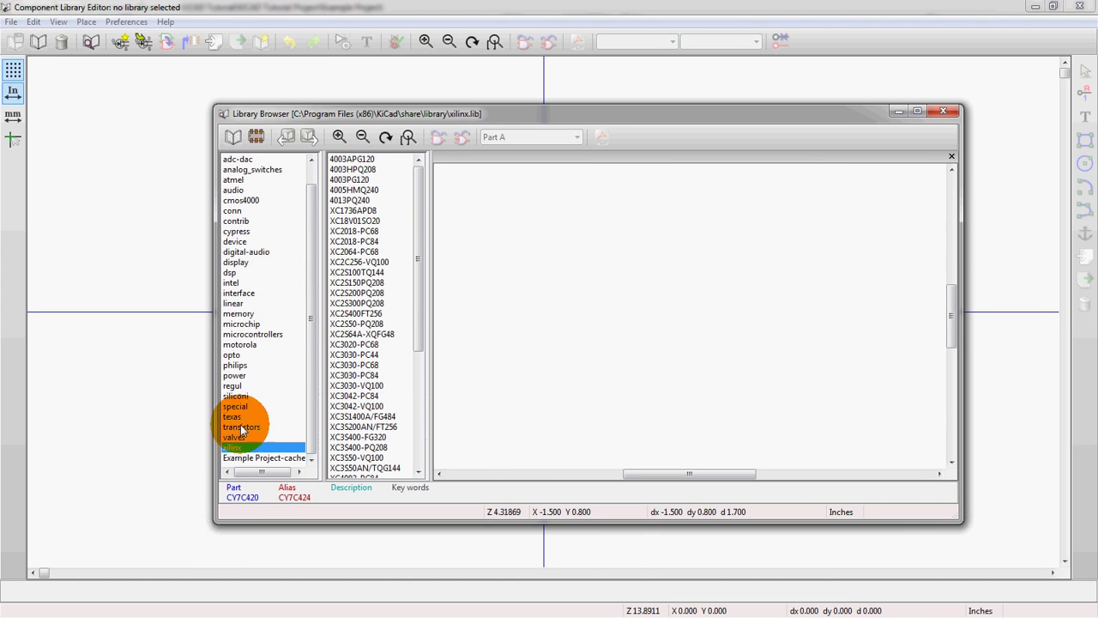
left_click(235, 274)
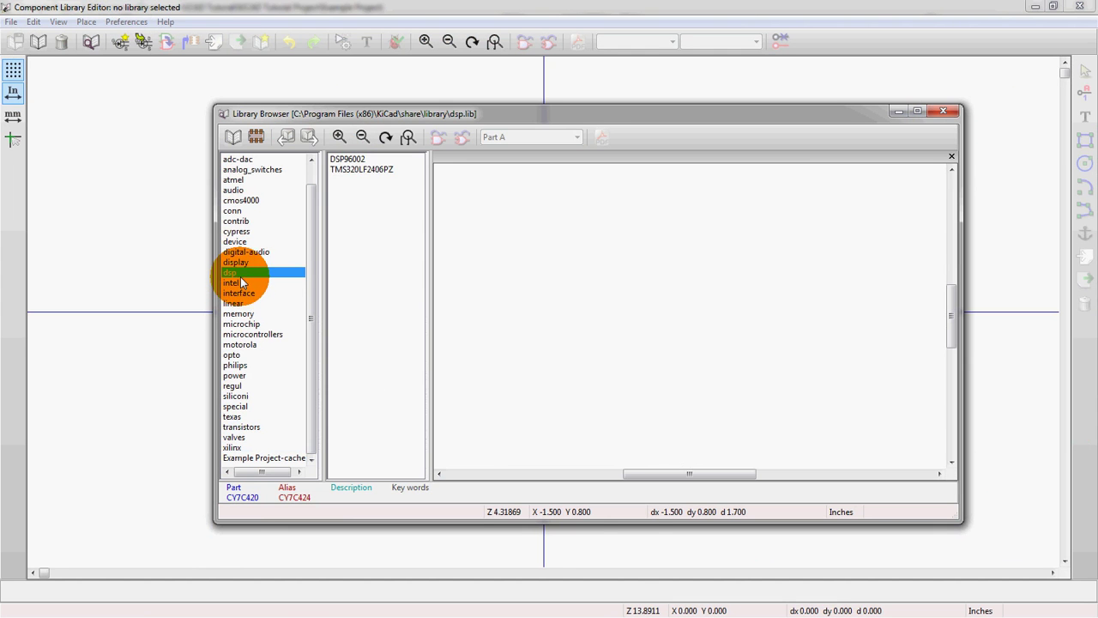
left_click(241, 281)
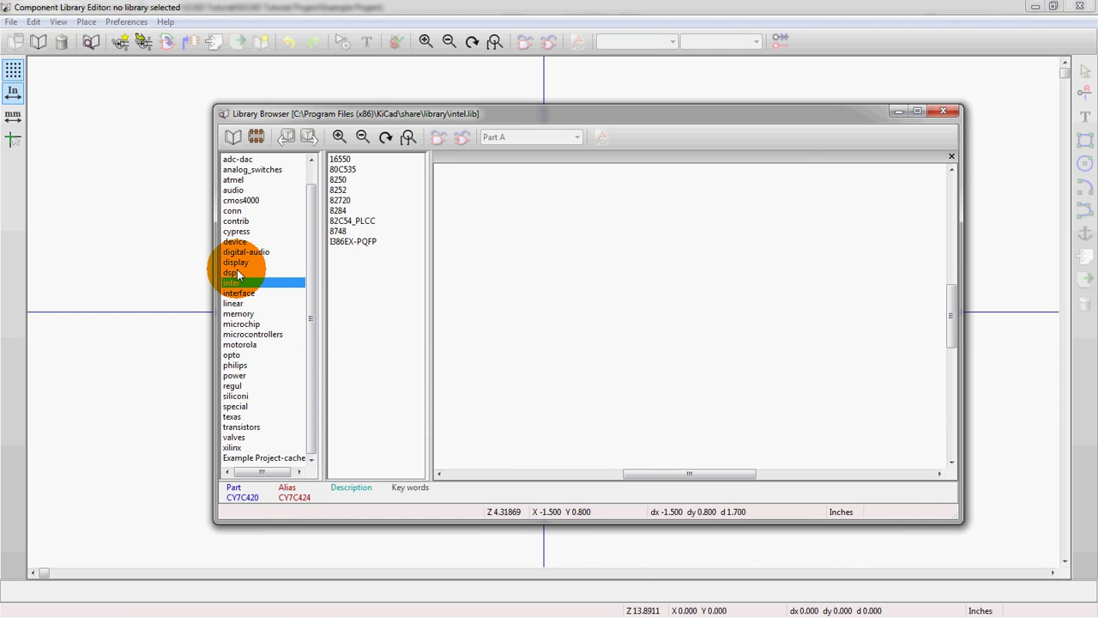
left_click(941, 114)
Review the active component libraries in the library preferences and view the folder picker for user-defined search paths without adding one.
left_click(126, 23)
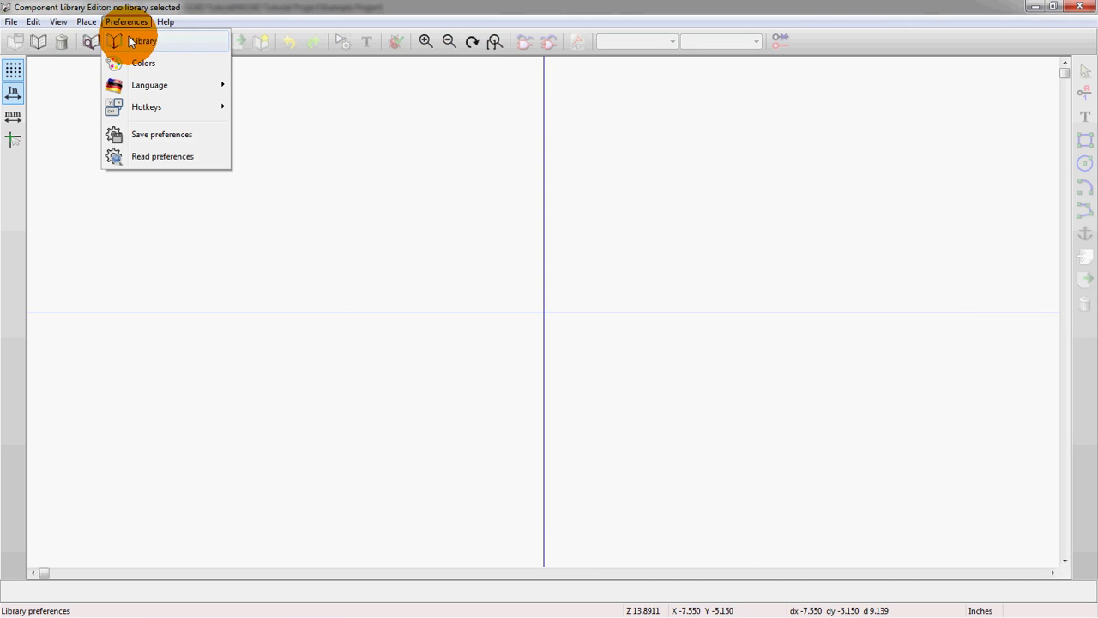
left_click(129, 39)
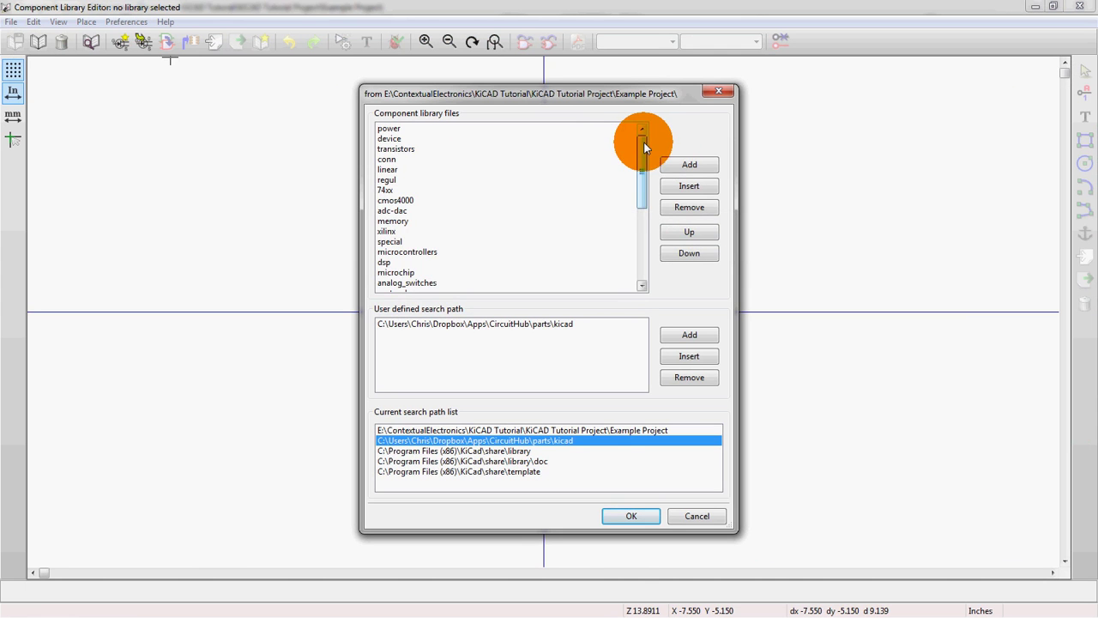
left_click_drag(644, 148, 633, 241)
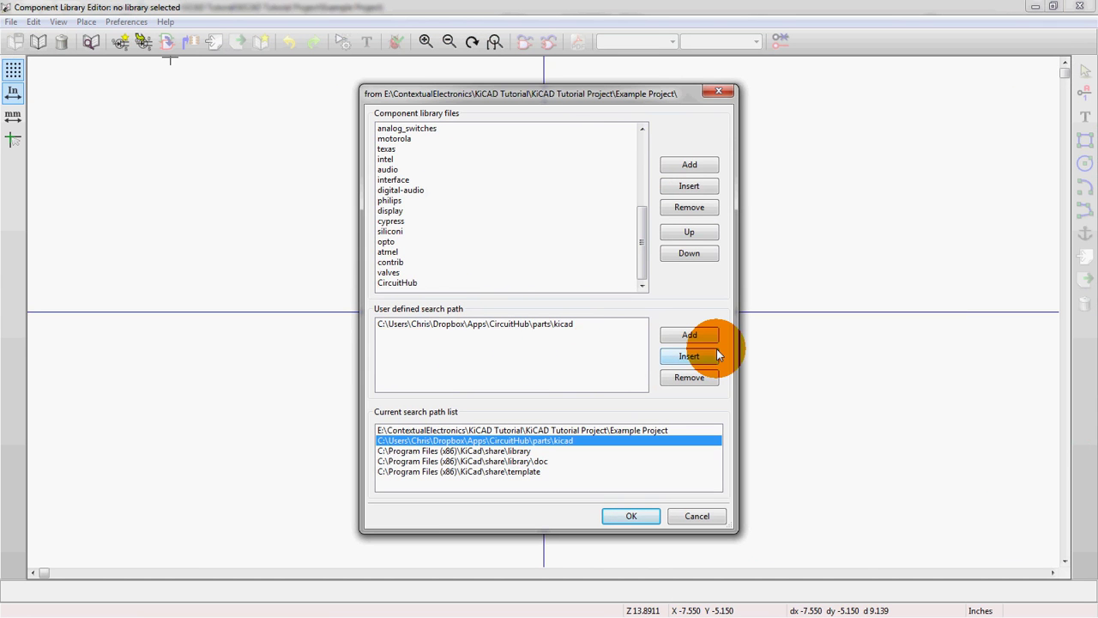
left_click(695, 339)
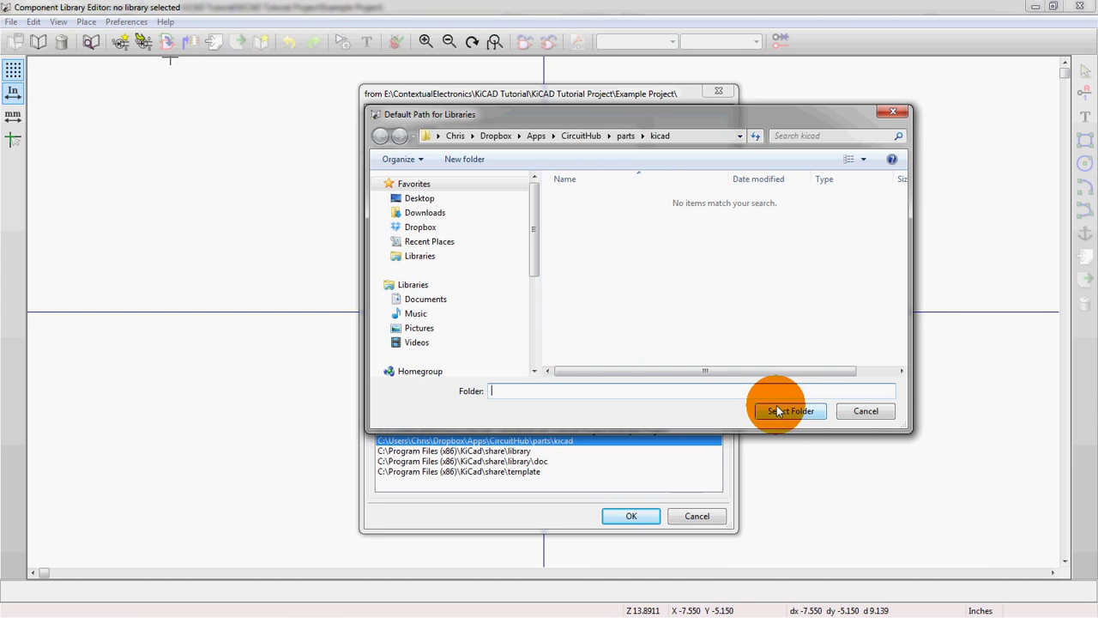
left_click(845, 411)
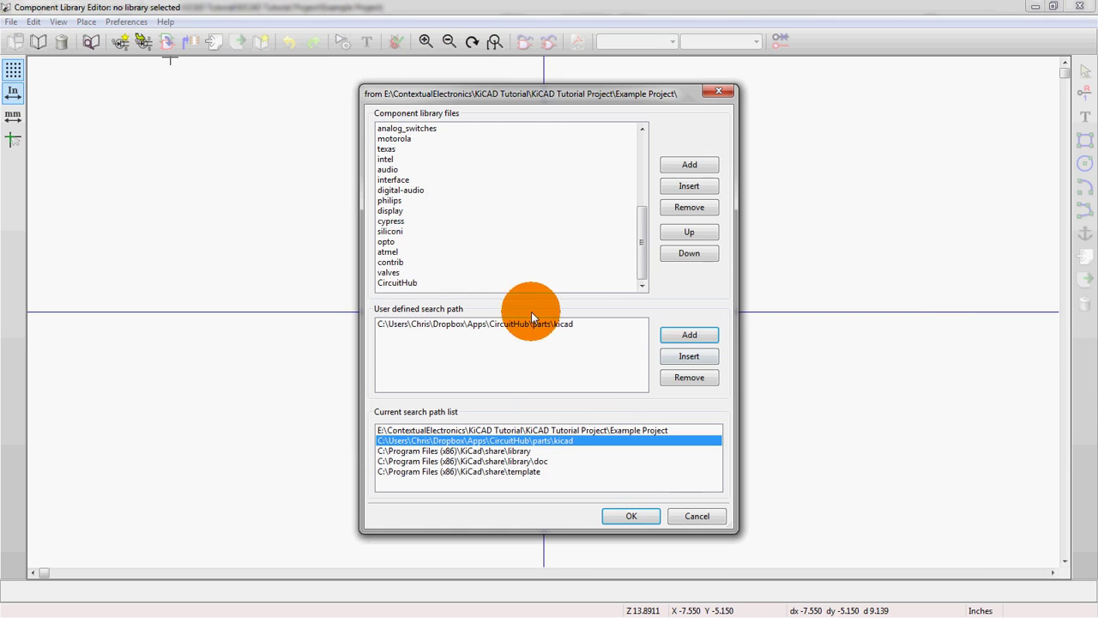
View the file picker for adding a component library without adding one, select the CircuitHub entry and accept the library preferences.
left_click(674, 167)
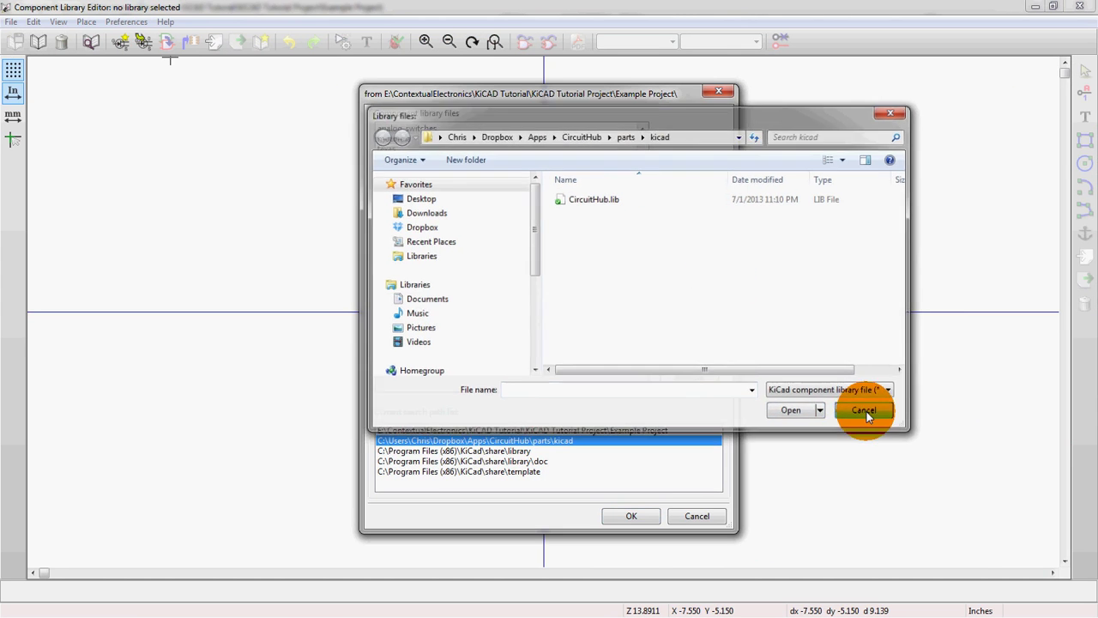
left_click(867, 413)
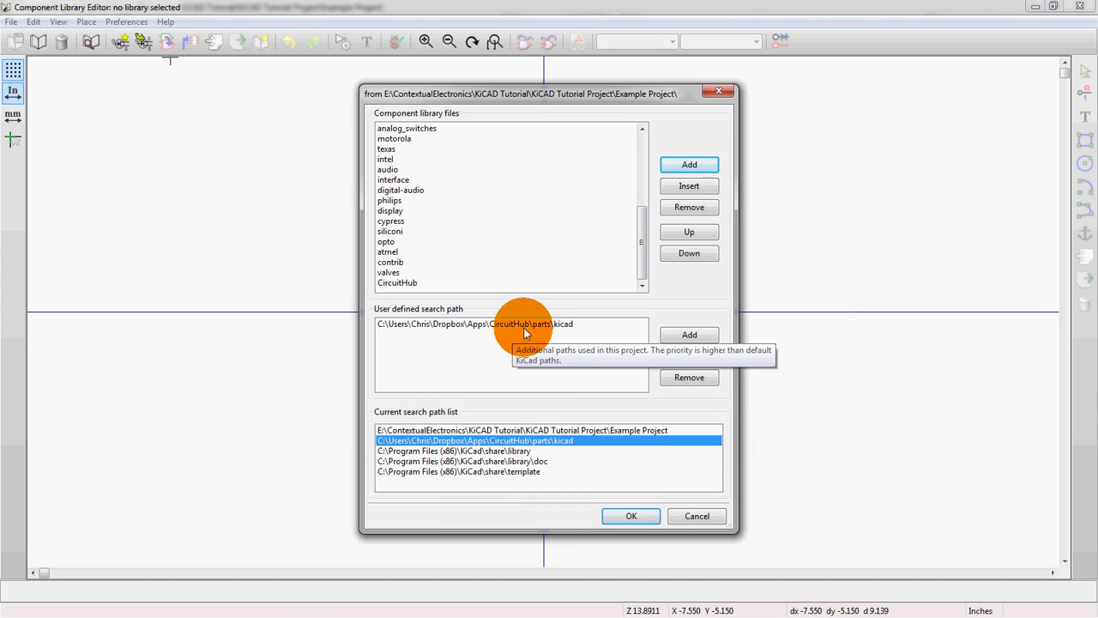
left_click(399, 282)
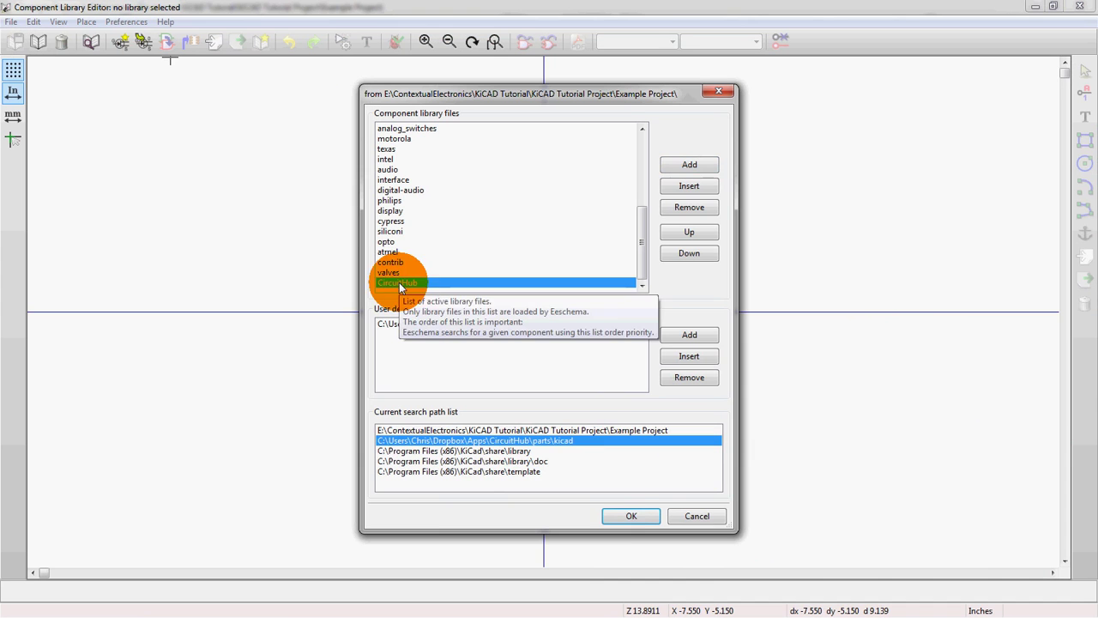
left_click(622, 517)
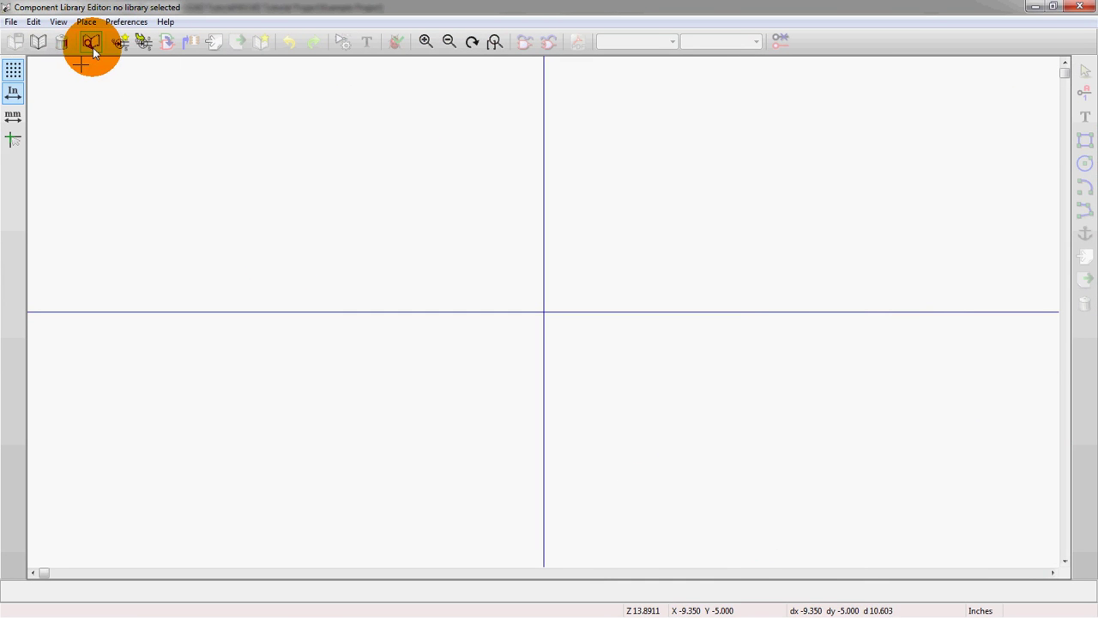
Preview the CircuitHub part 783-XC6SLX9-3TQG144C in the Library Browser and close the browser.
left_click(93, 47)
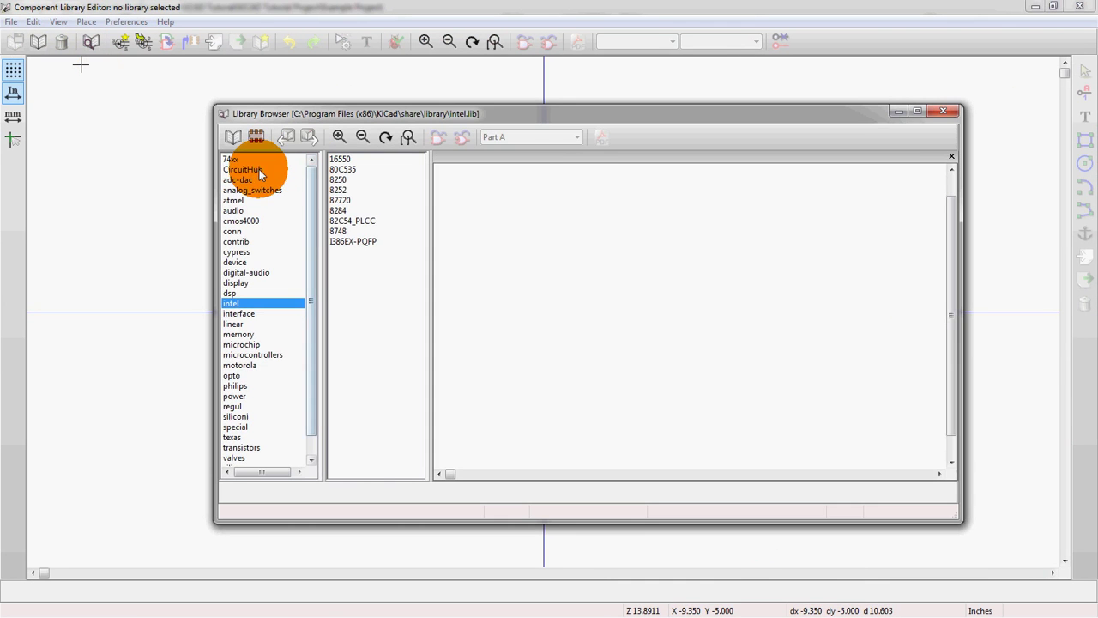
left_click(259, 169)
left_click(371, 163)
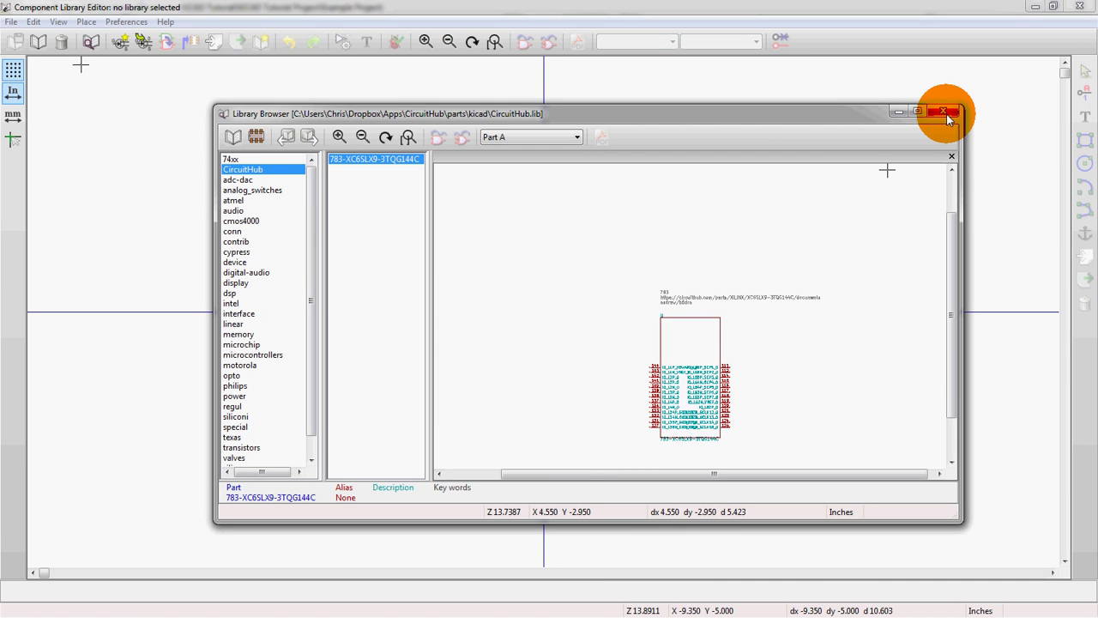
left_click(947, 114)
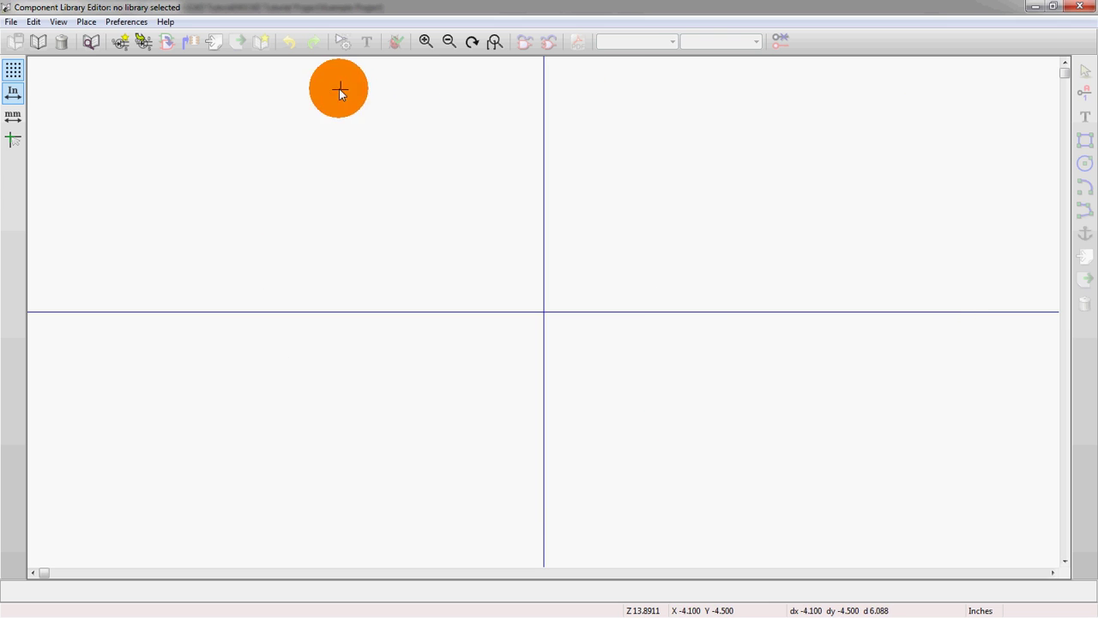
Select the device library as the working library.
left_click(36, 47)
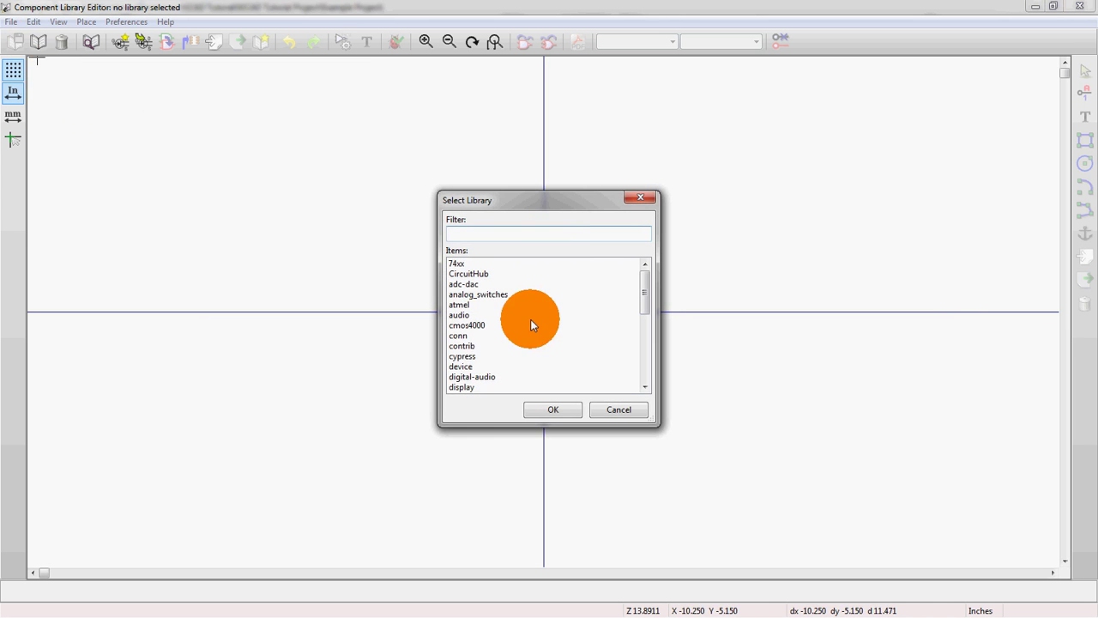
left_click(478, 366)
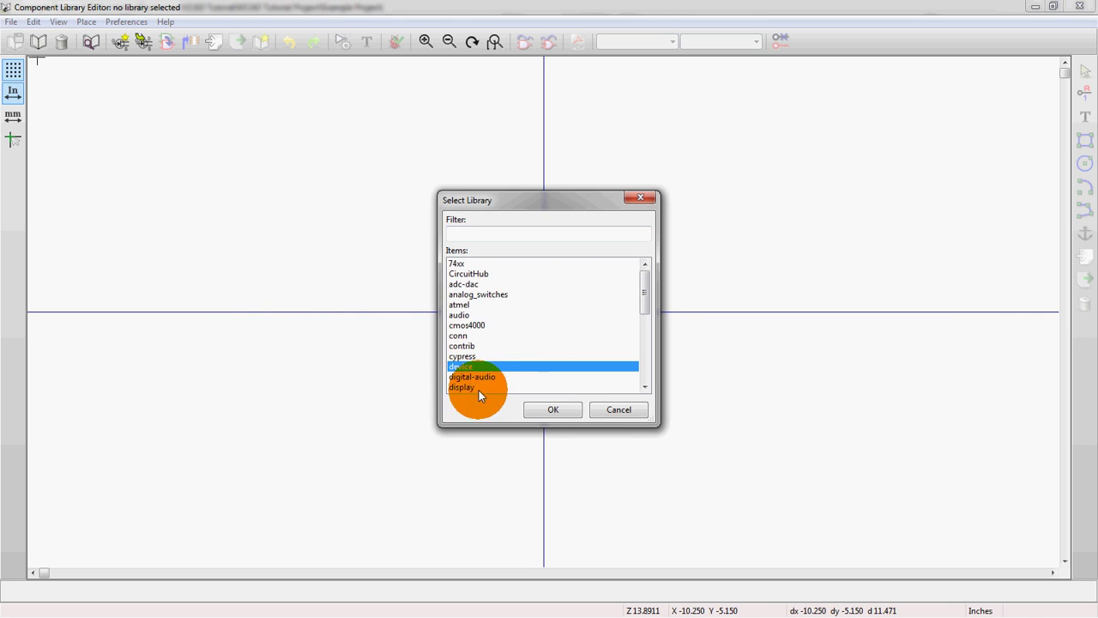
left_click(547, 408)
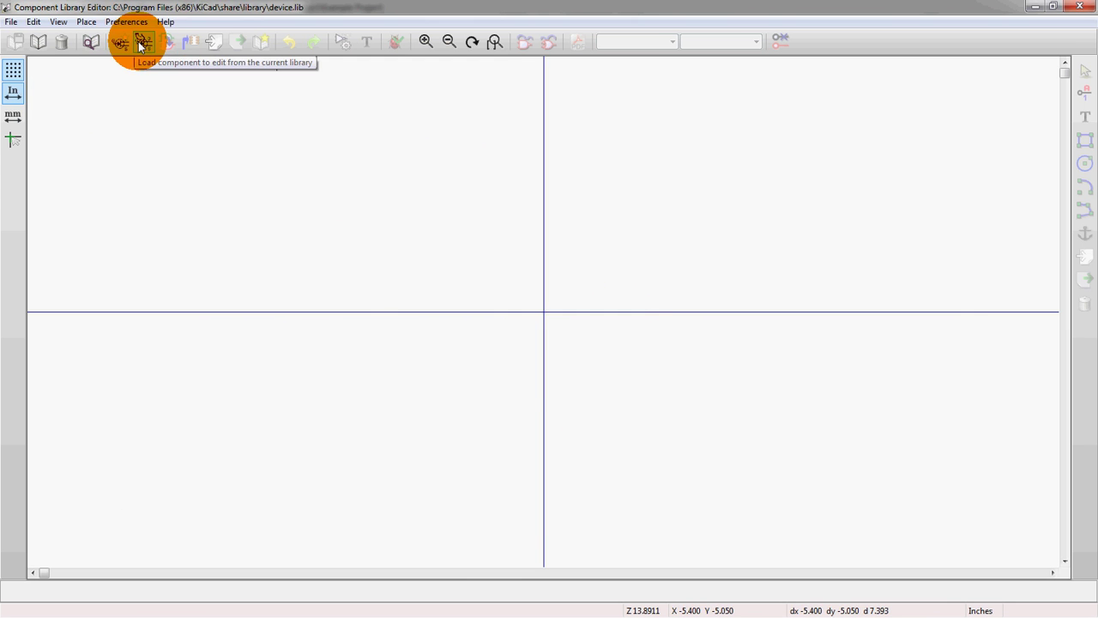
Load the QUARTZCMS4 component from the full component list of the current library for editing.
left_click(141, 42)
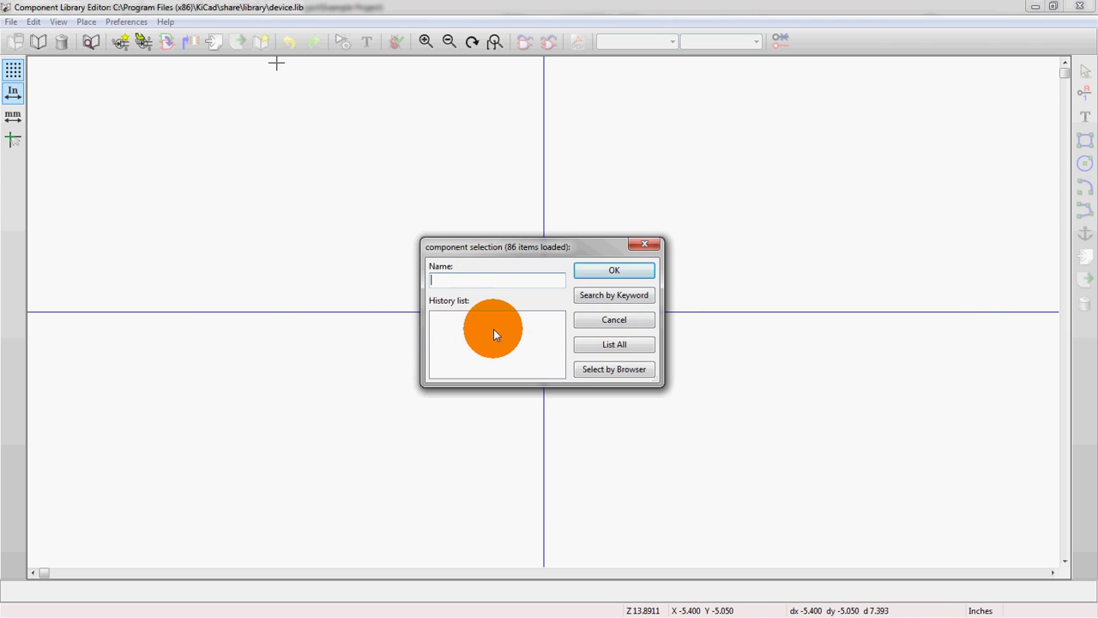
left_click(603, 344)
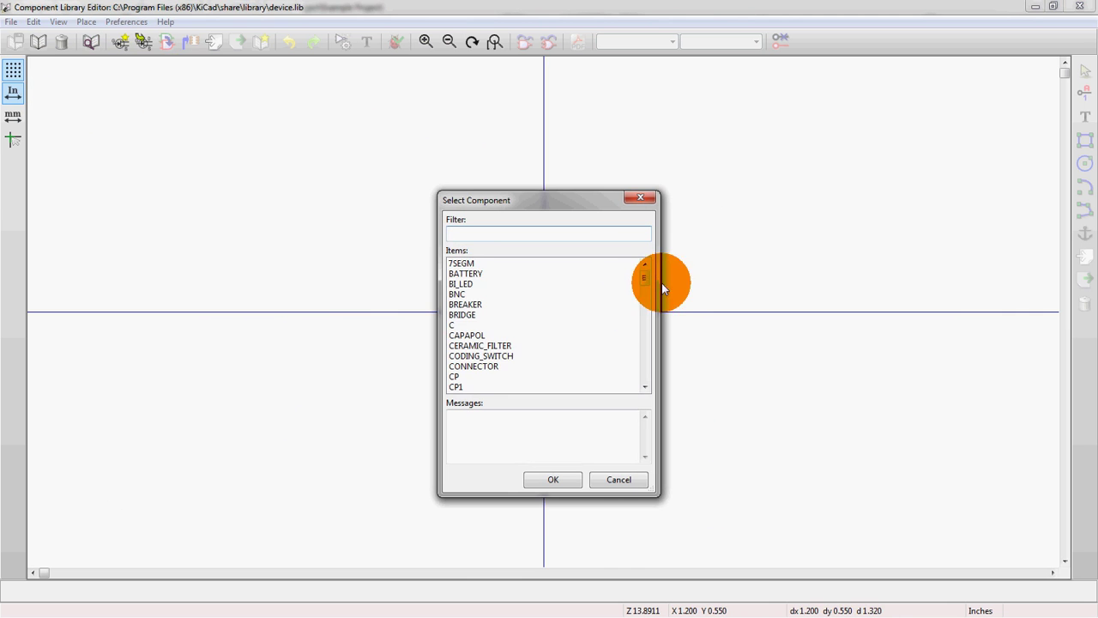
left_click_drag(645, 278, 584, 325)
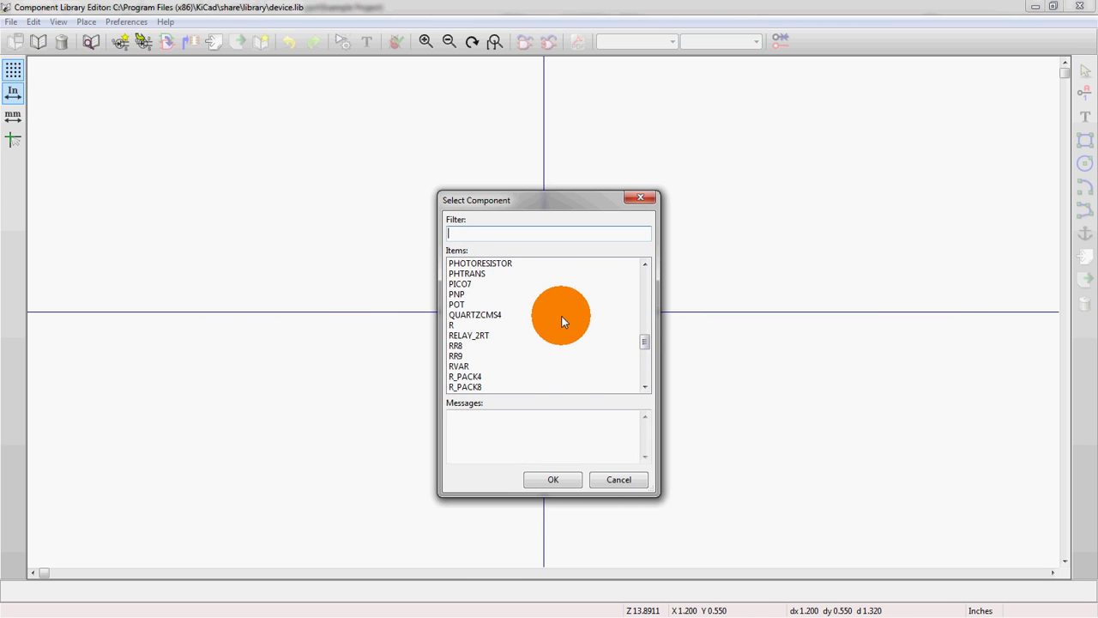
left_click(562, 315)
left_click(551, 478)
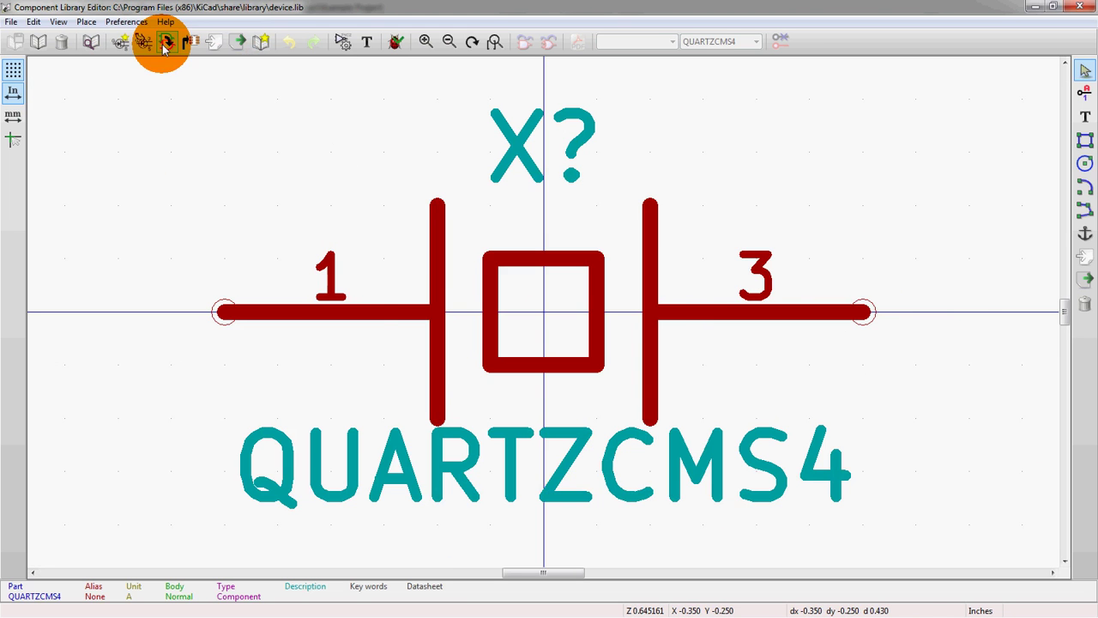
View the component name settings, and review the component's options, description, alias and footprint filter properties without changing anything.
left_click(167, 46)
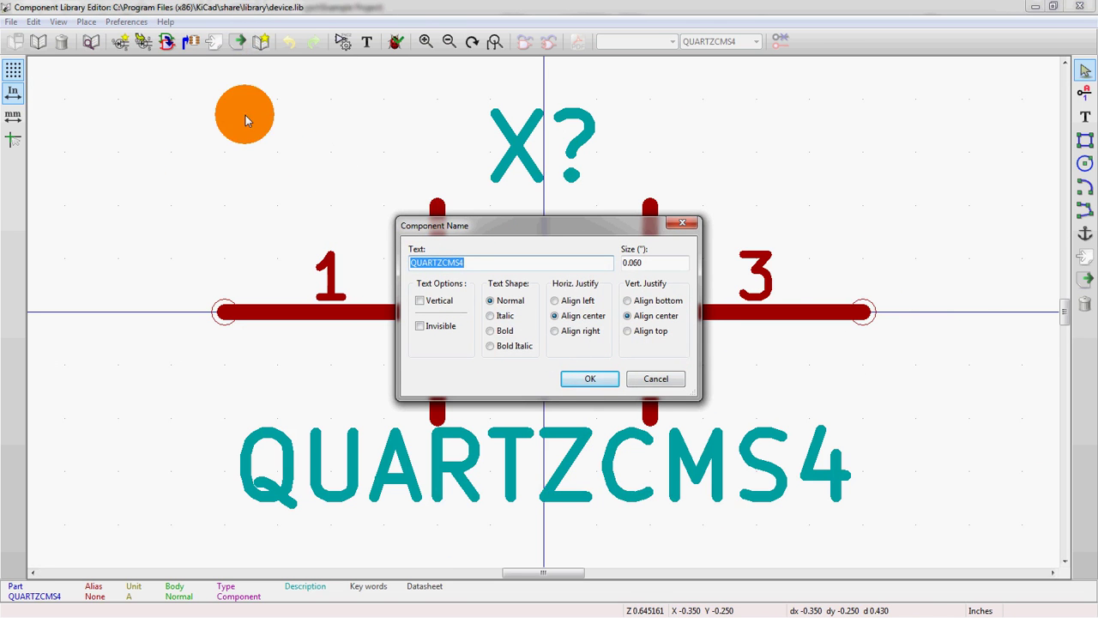
left_click(639, 378)
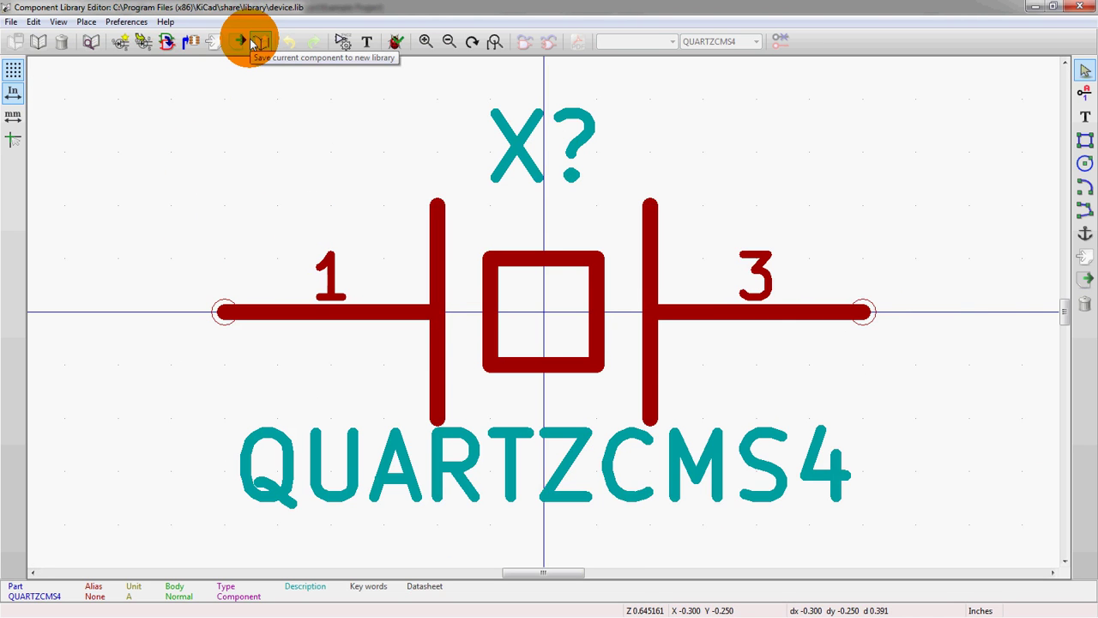
left_click(341, 42)
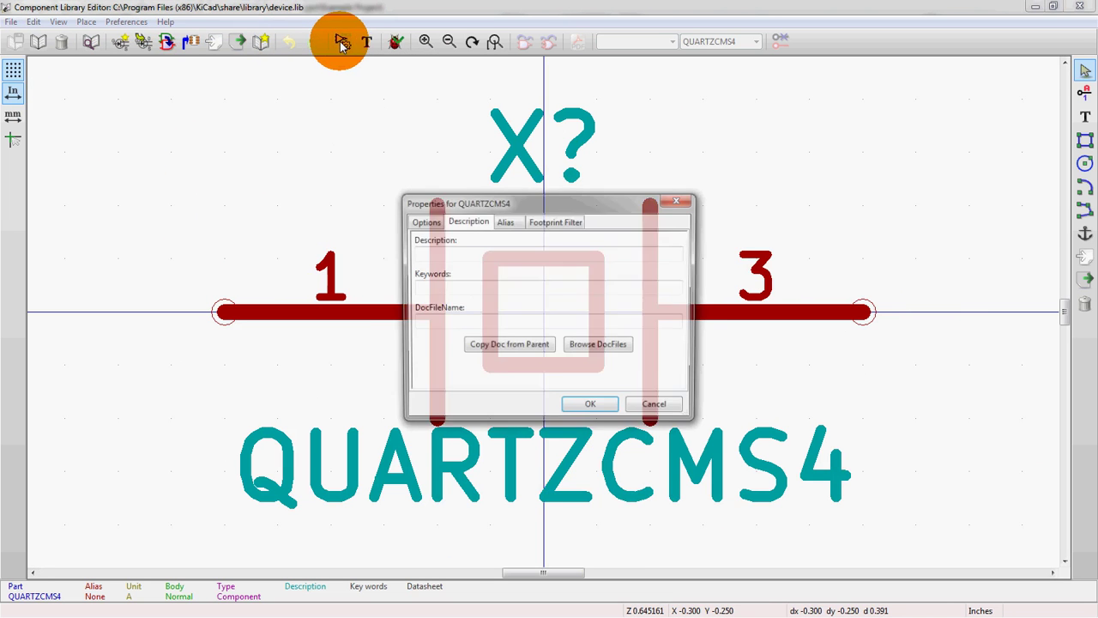
left_click(424, 222)
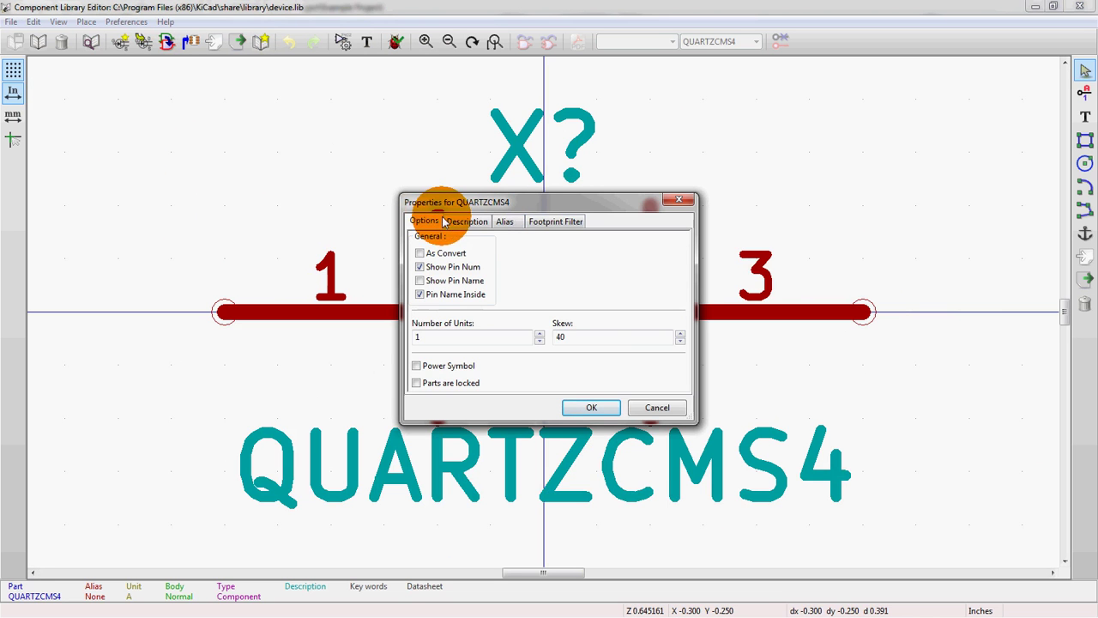
left_click(469, 223)
left_click(504, 222)
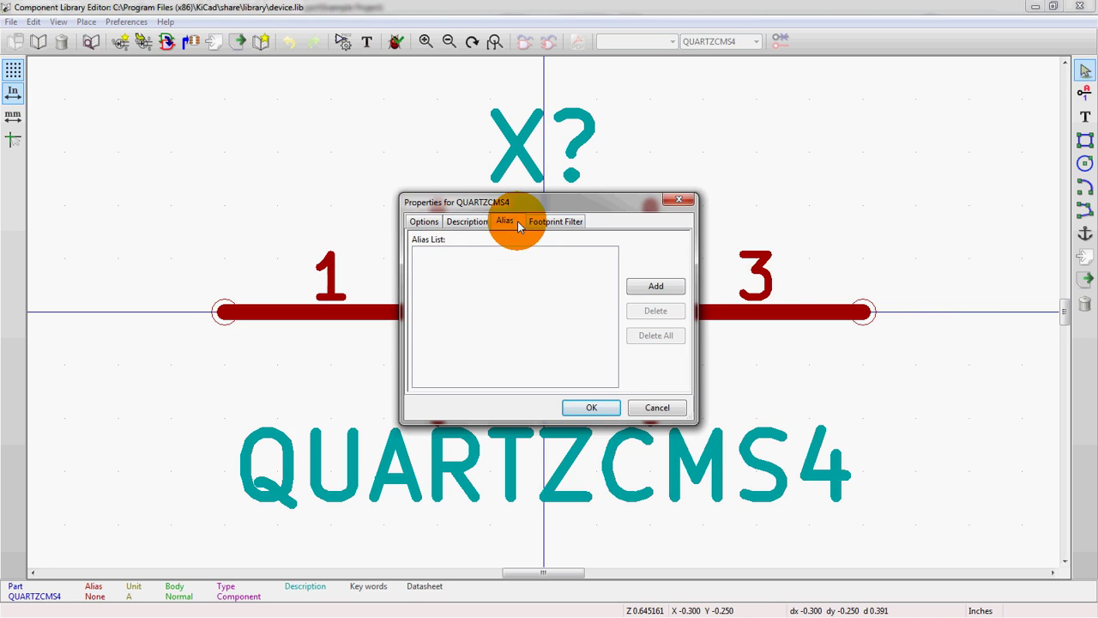
left_click(566, 221)
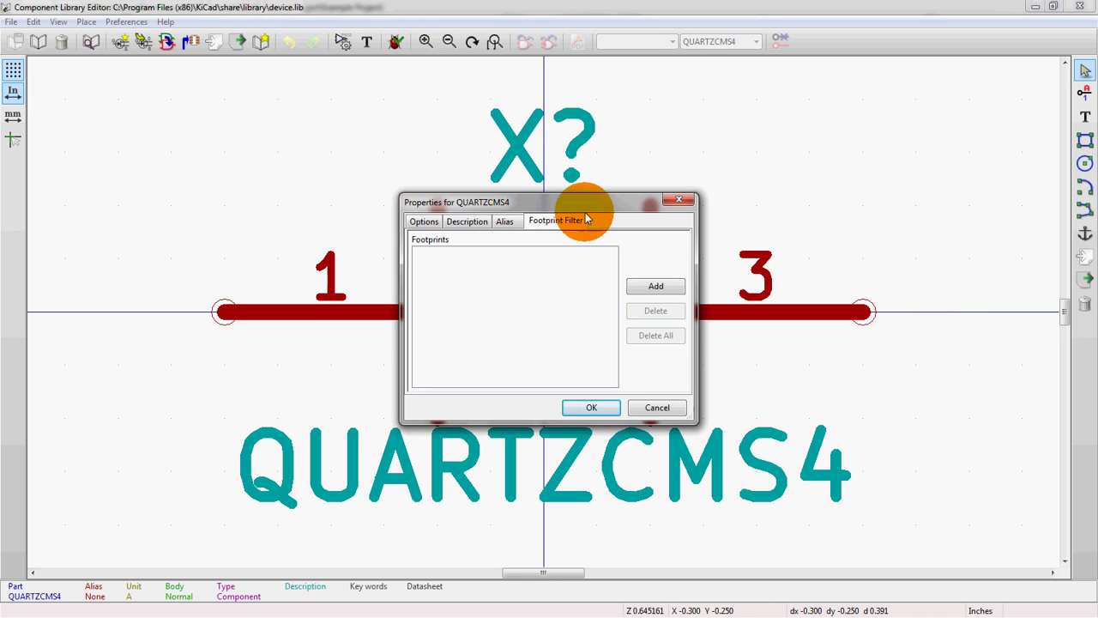
left_click(678, 200)
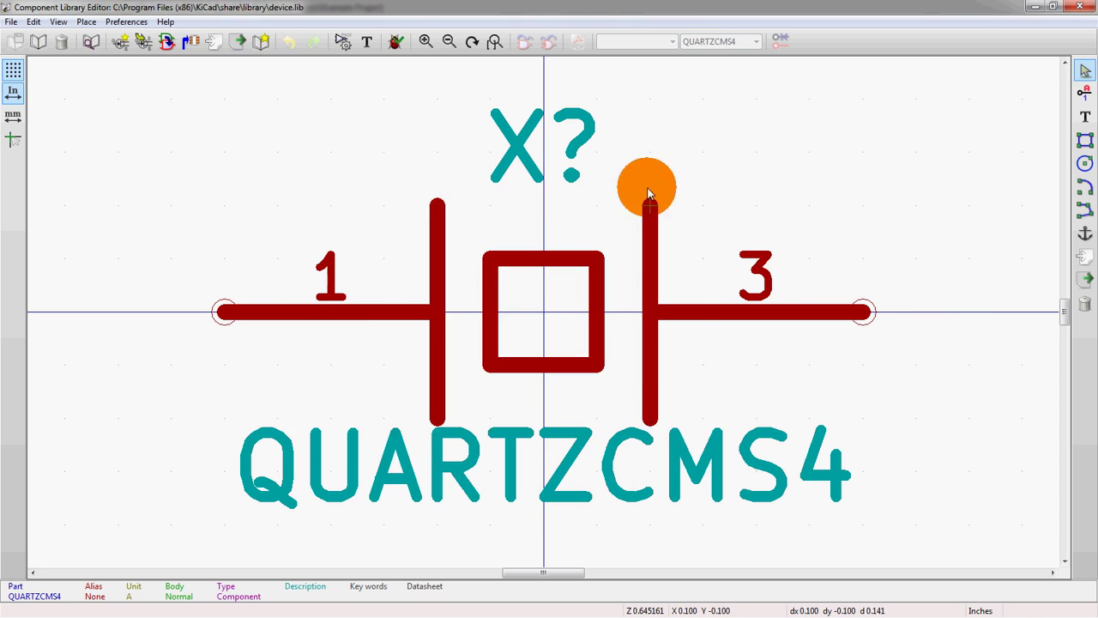
Try adding a custom field in the field properties of QUARTZCMS4 and discard the changes.
left_click(365, 42)
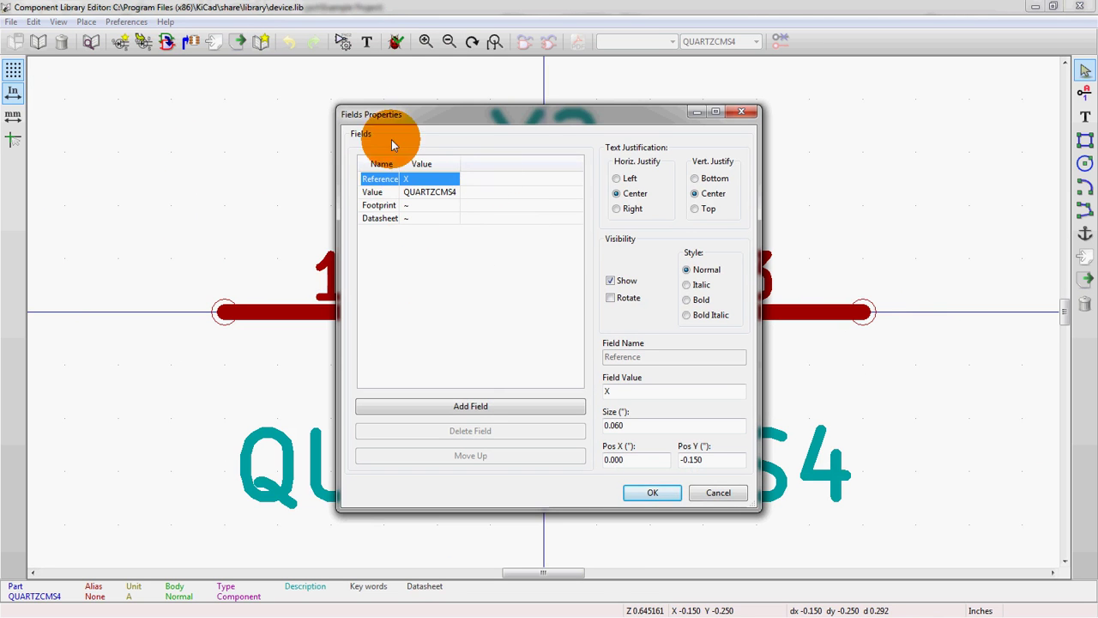
left_click(489, 406)
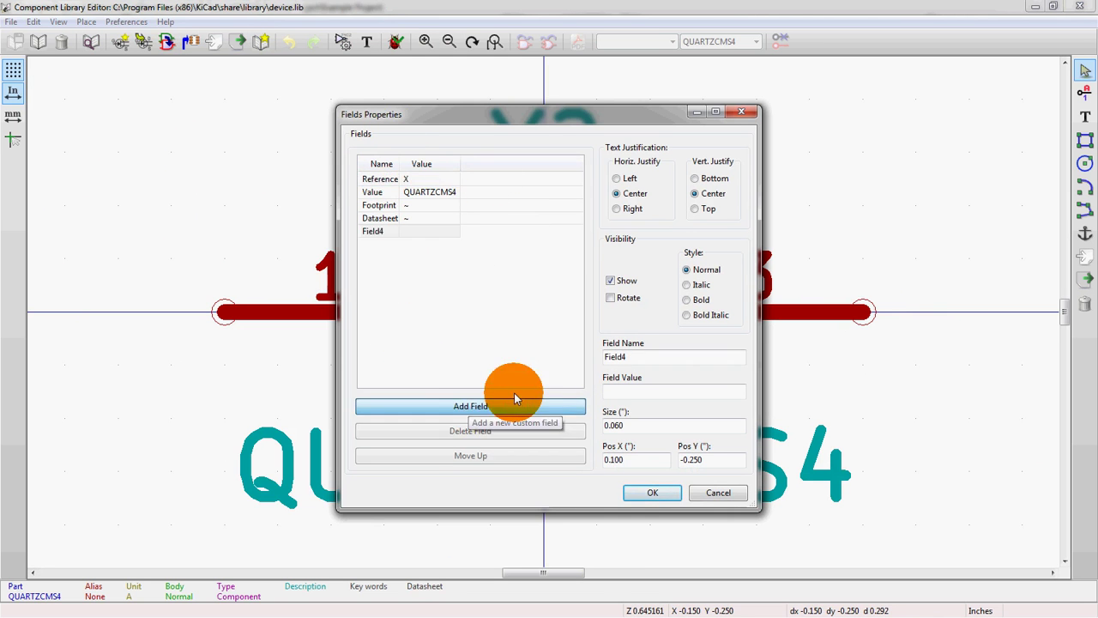
left_click(384, 232)
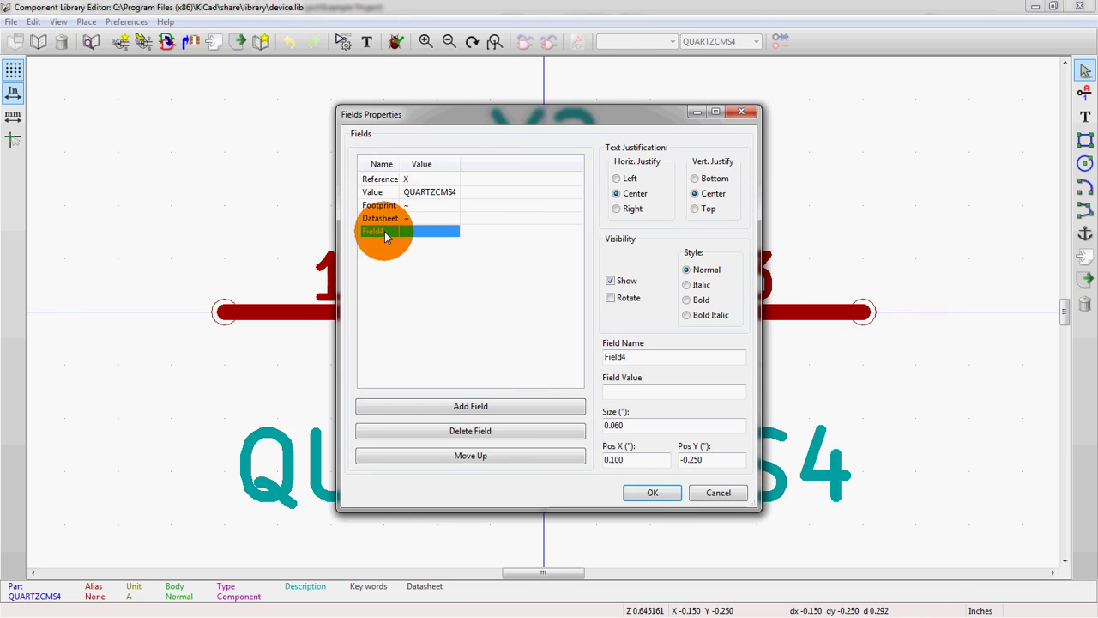
left_click(719, 493)
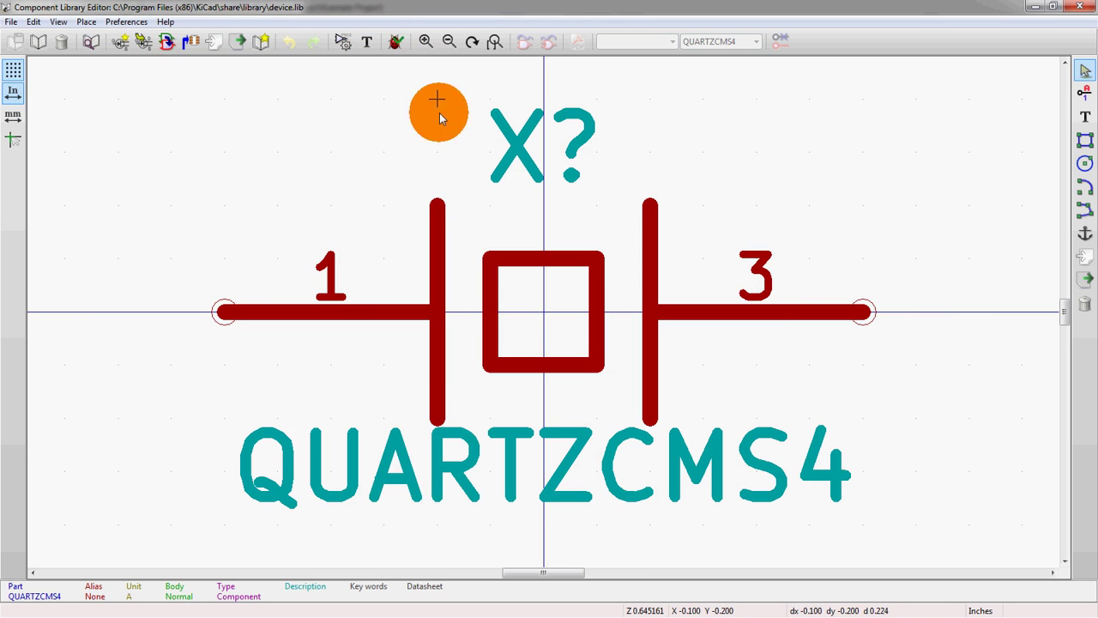
scroll(600, 480, "down", 1)
scroll(543, 316, "down", 5)
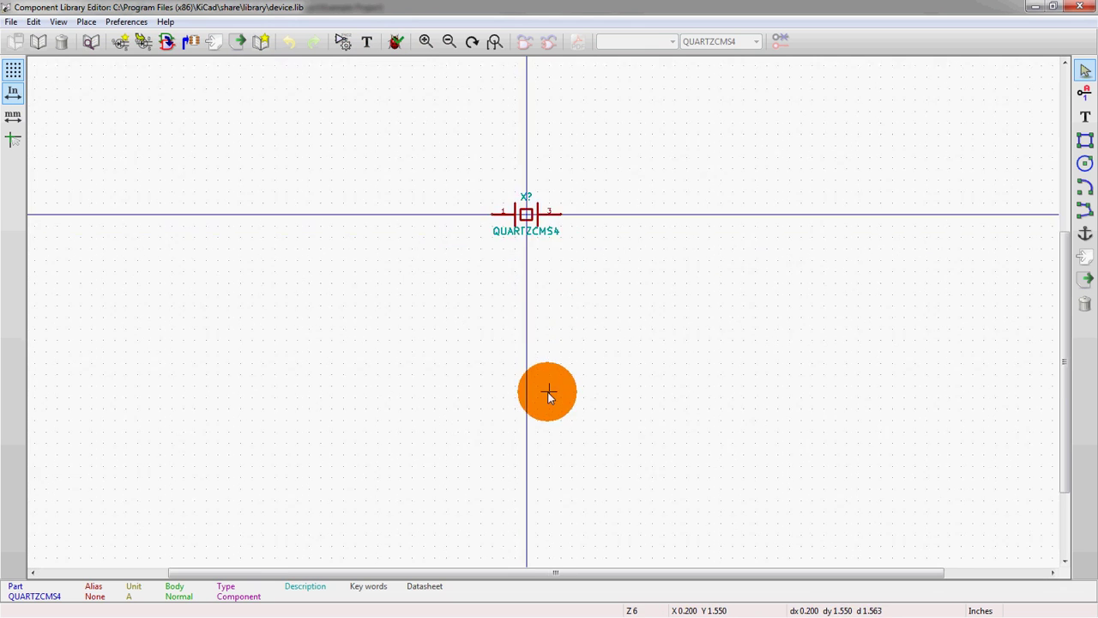
scroll(649, 541, "down", 1)
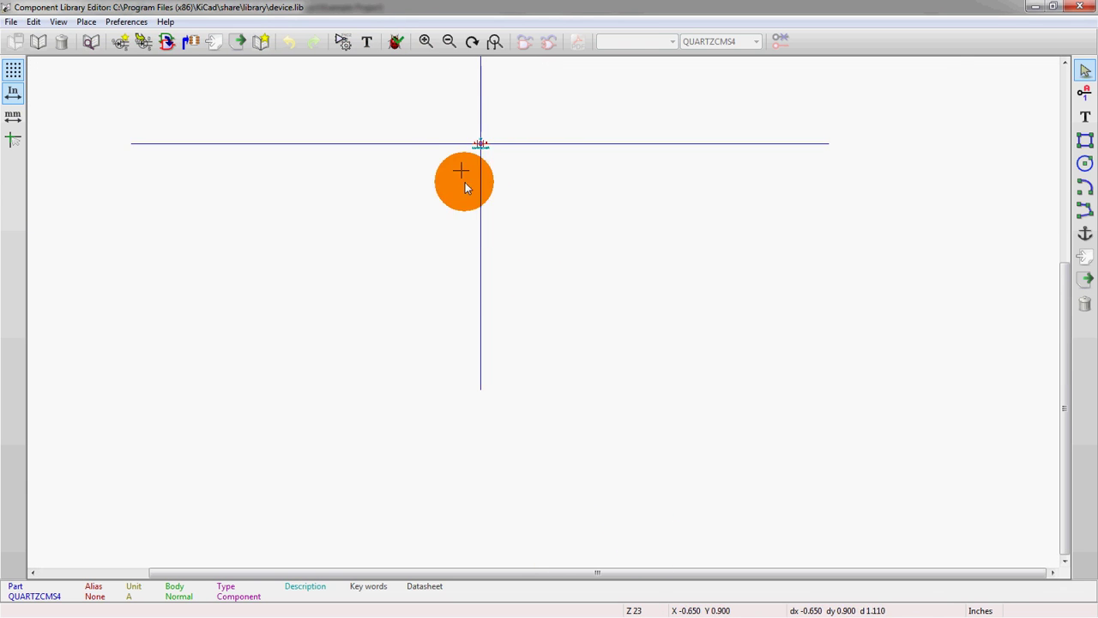
scroll(465, 180, "down", 1)
scroll(542, 304, "up", 3)
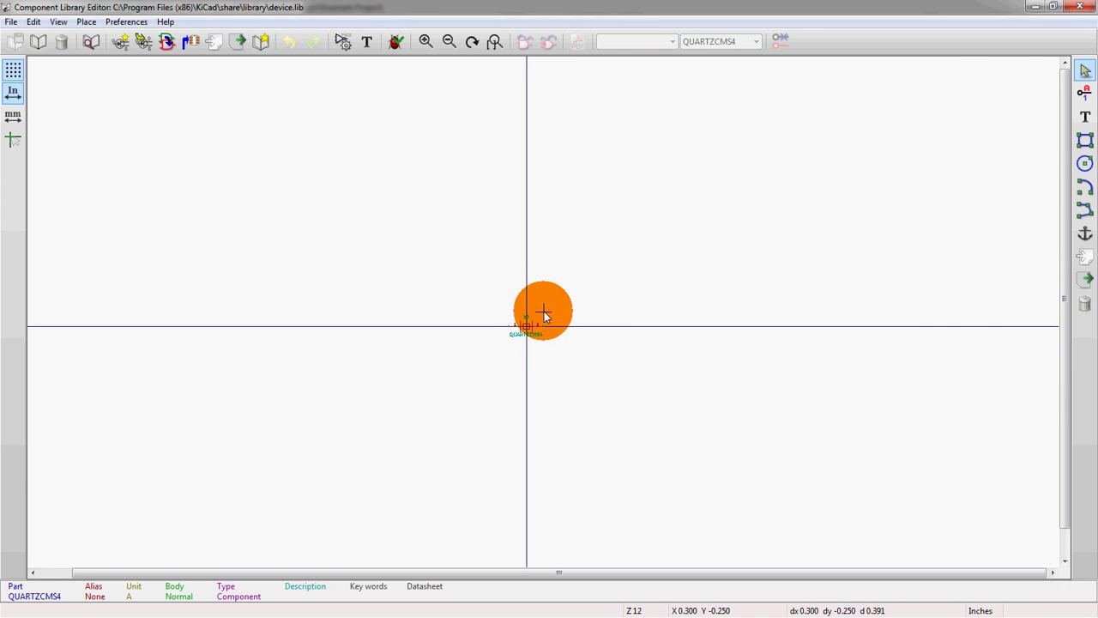
scroll(543, 316, "up", 1)
scroll(548, 320, "down", 4)
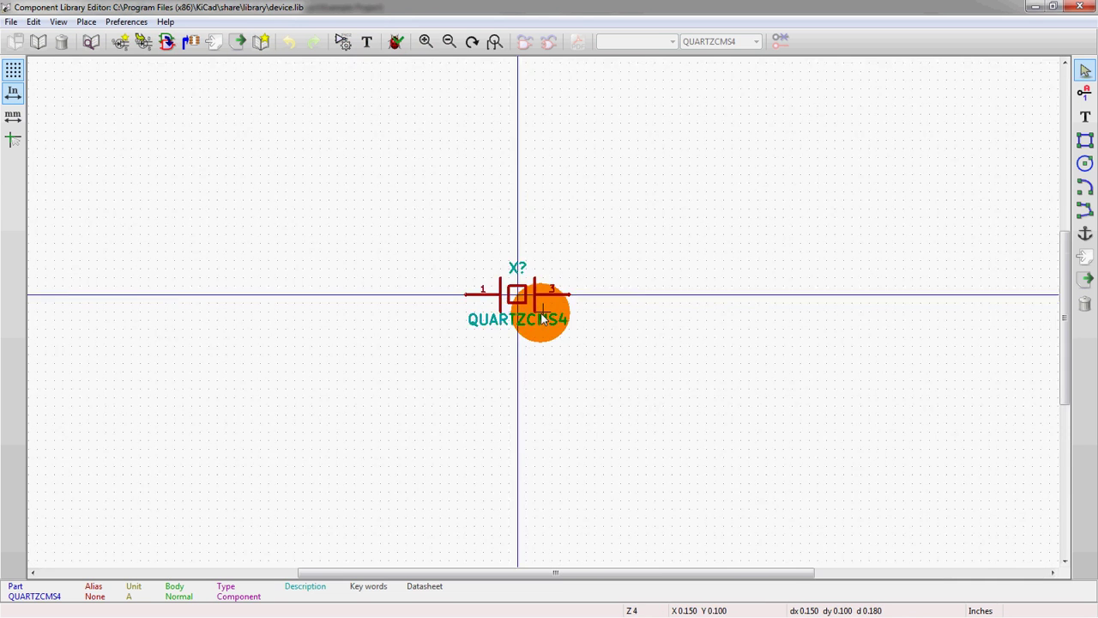
scroll(550, 324, "down", 1)
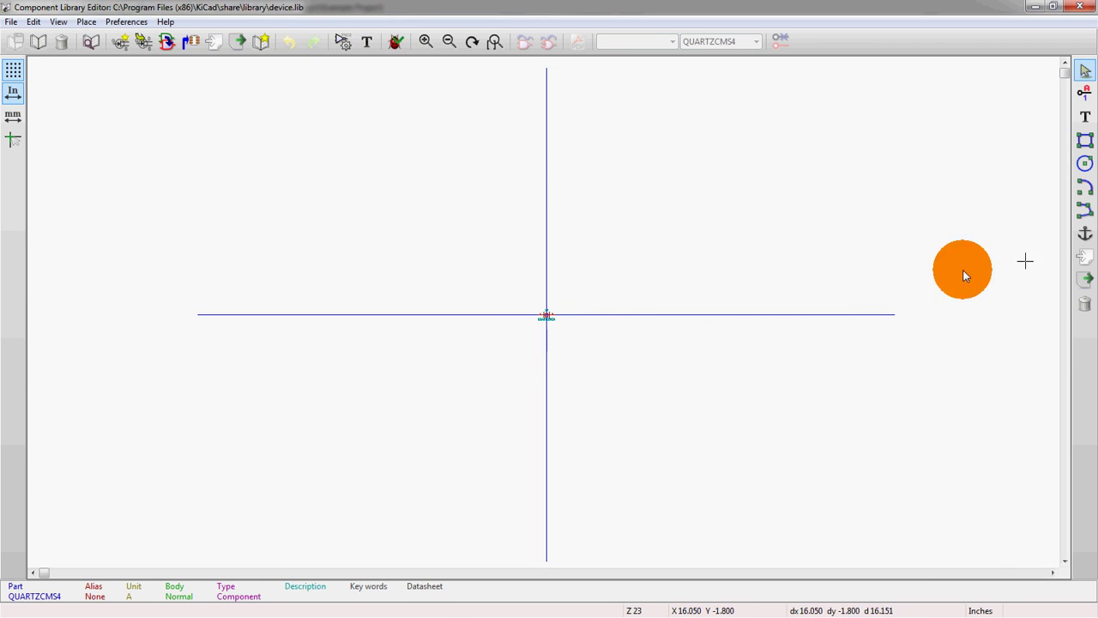
scroll(542, 314, "up", 3)
scroll(543, 315, "down", 1)
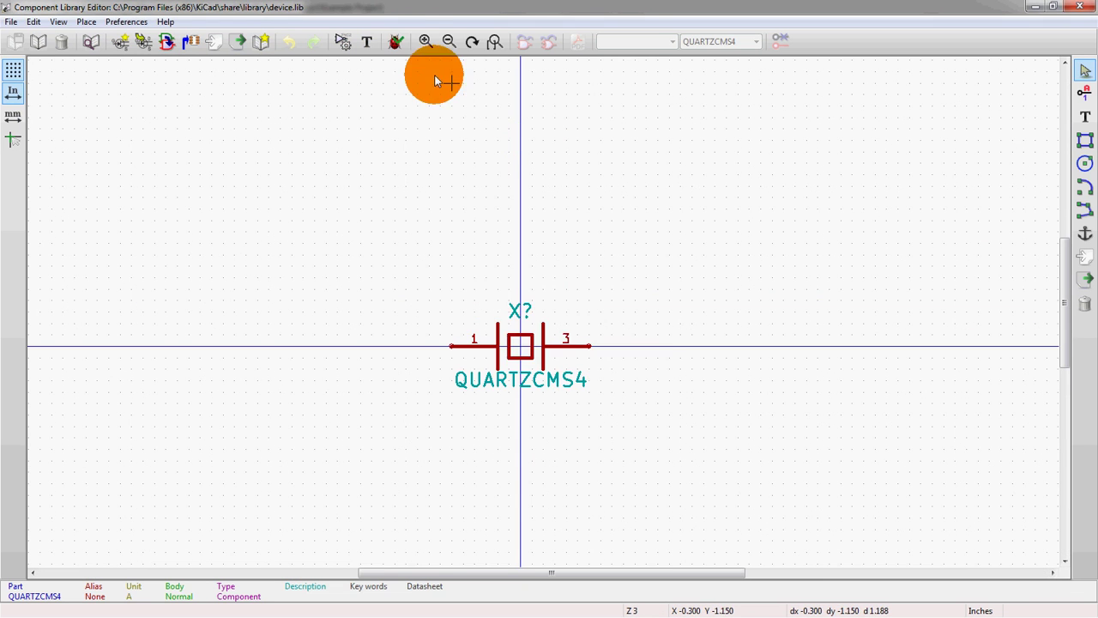
Check the QUARTZCMS4 component for duplicate and off-grid pins and dismiss the report.
left_click(395, 41)
left_click(611, 345)
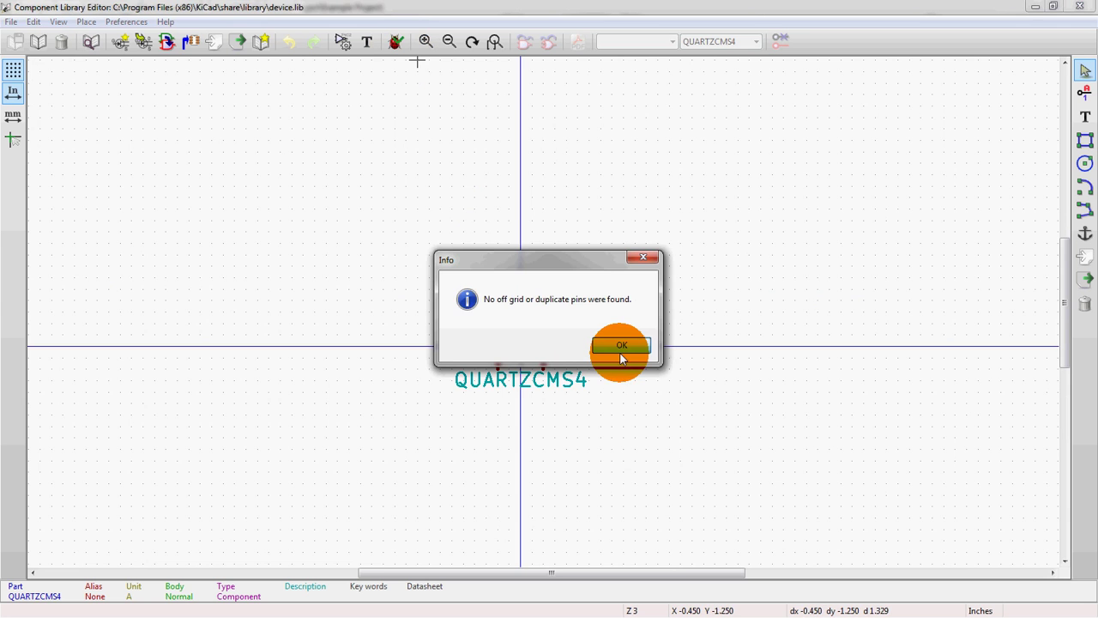
left_click(621, 351)
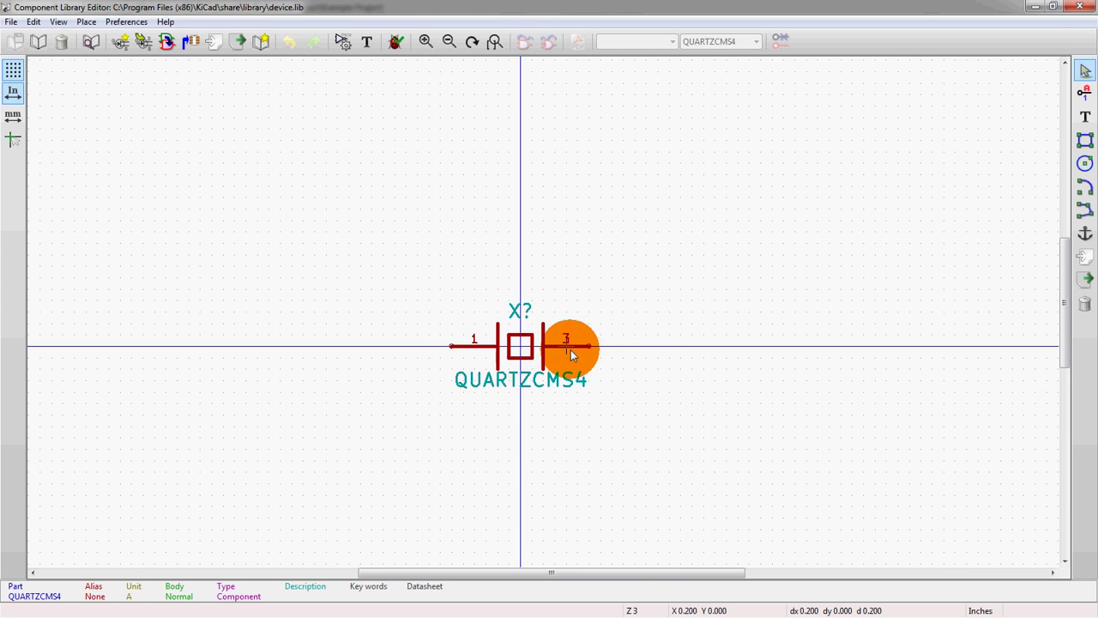
scroll(568, 349, "up", 3)
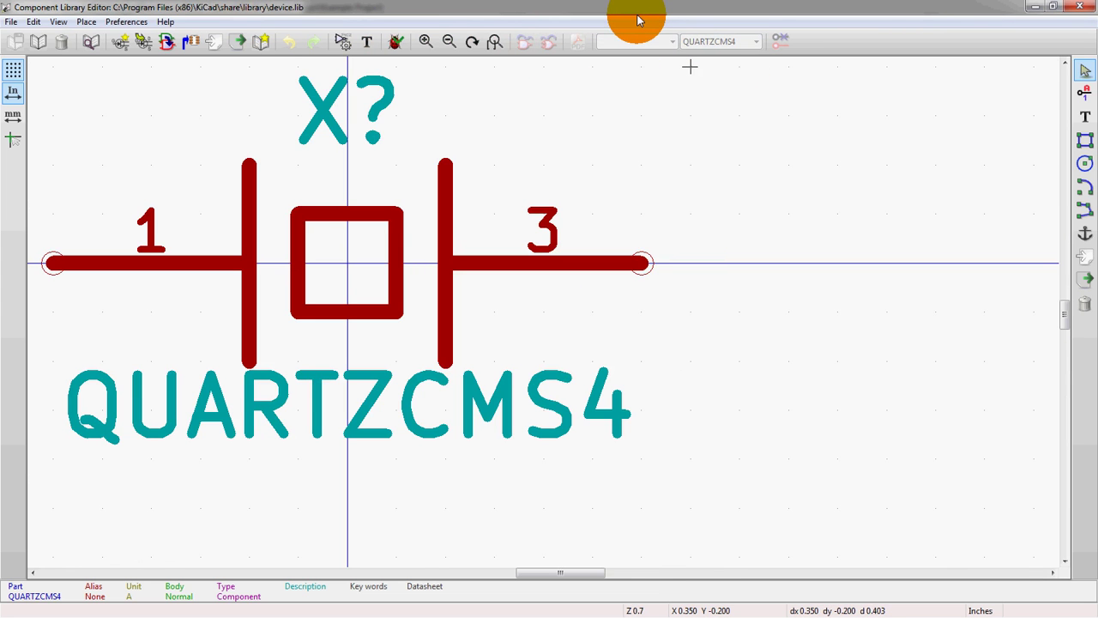
scroll(544, 316, "down", 3)
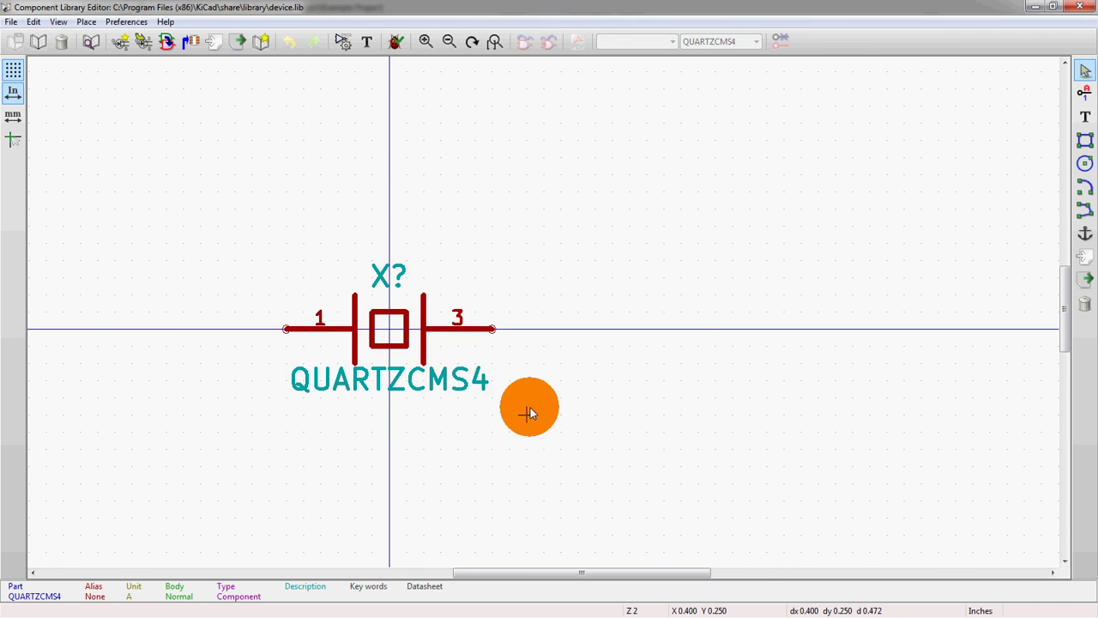
scroll(498, 360, "down", 1)
scroll(474, 299, "up", 2)
scroll(575, 270, "up", 1)
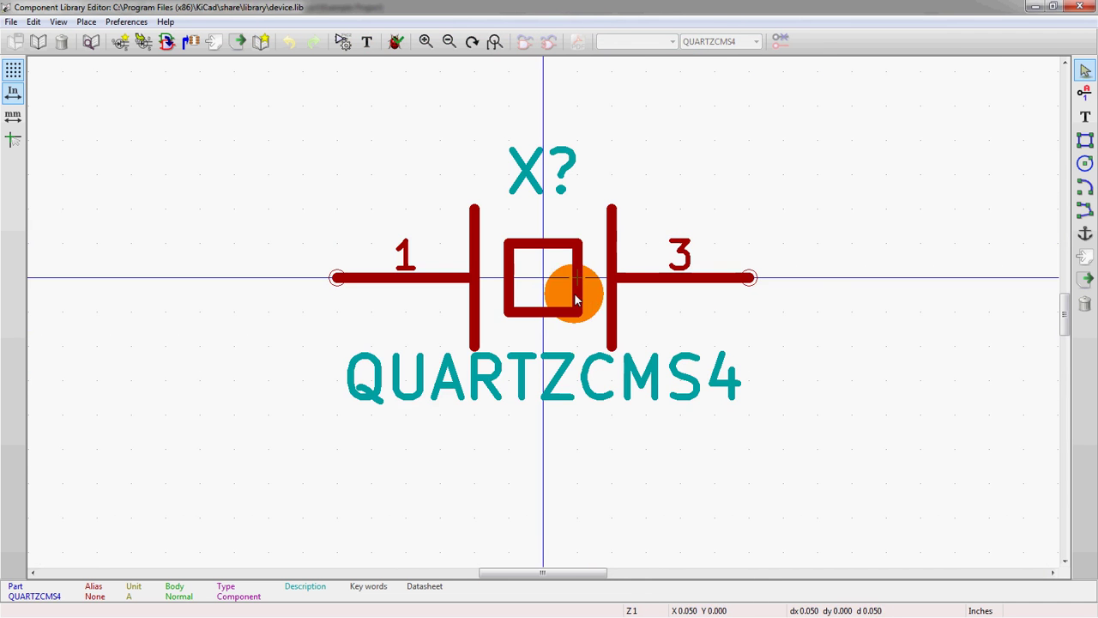
scroll(542, 318, "down", 2)
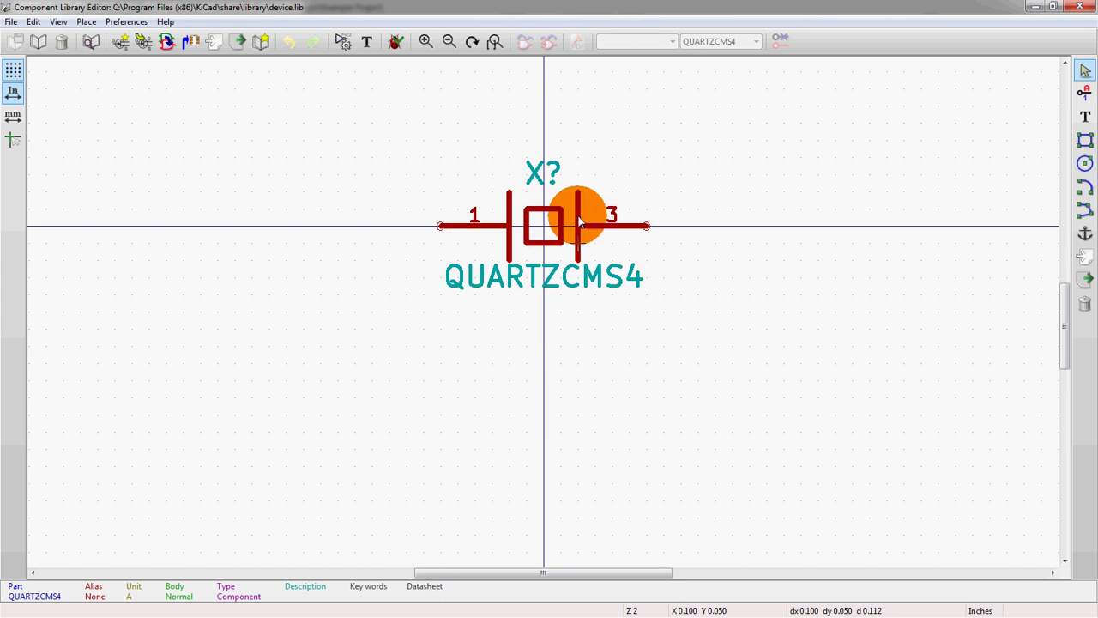
scroll(578, 215, "up", 1)
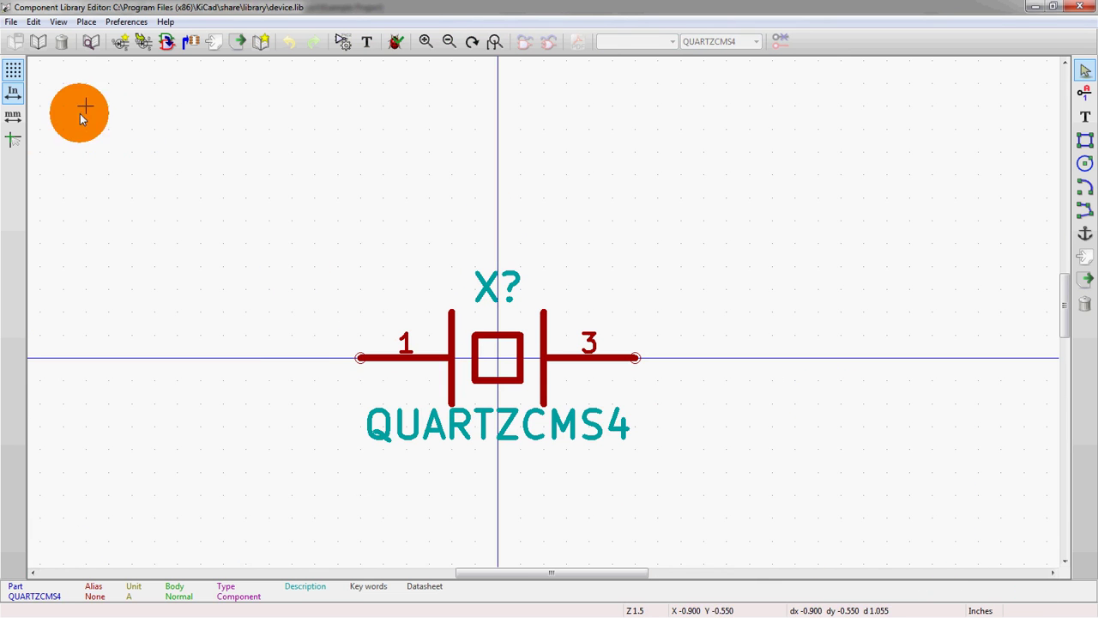
Try the grid display toggle and the full-window crosshair, restoring the small cursor and keeping the grid shown.
left_click(13, 70)
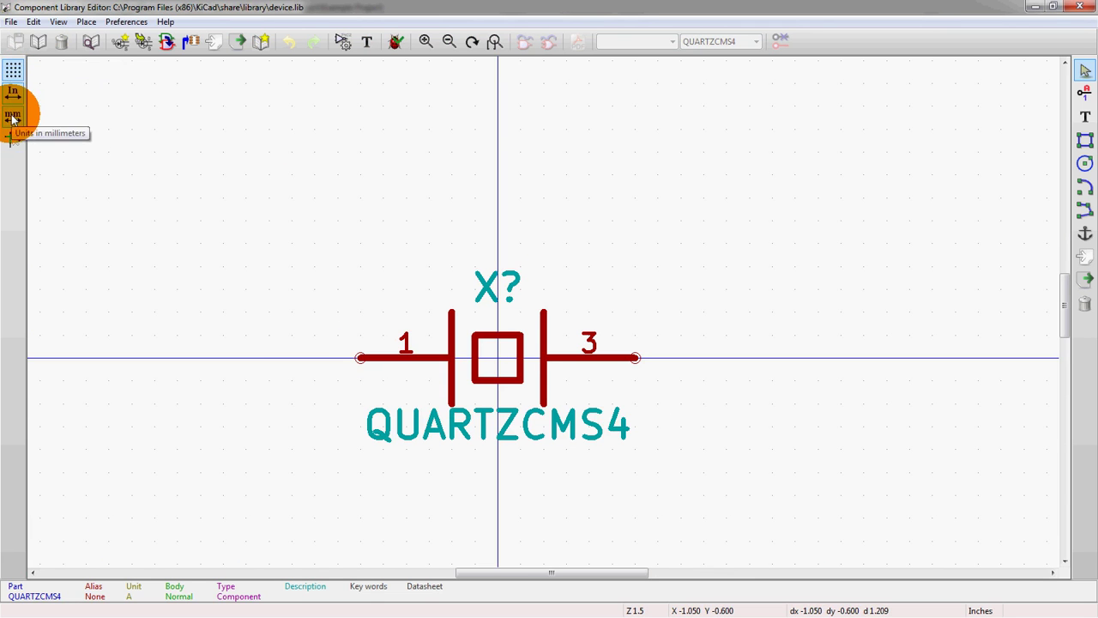
left_click(13, 140)
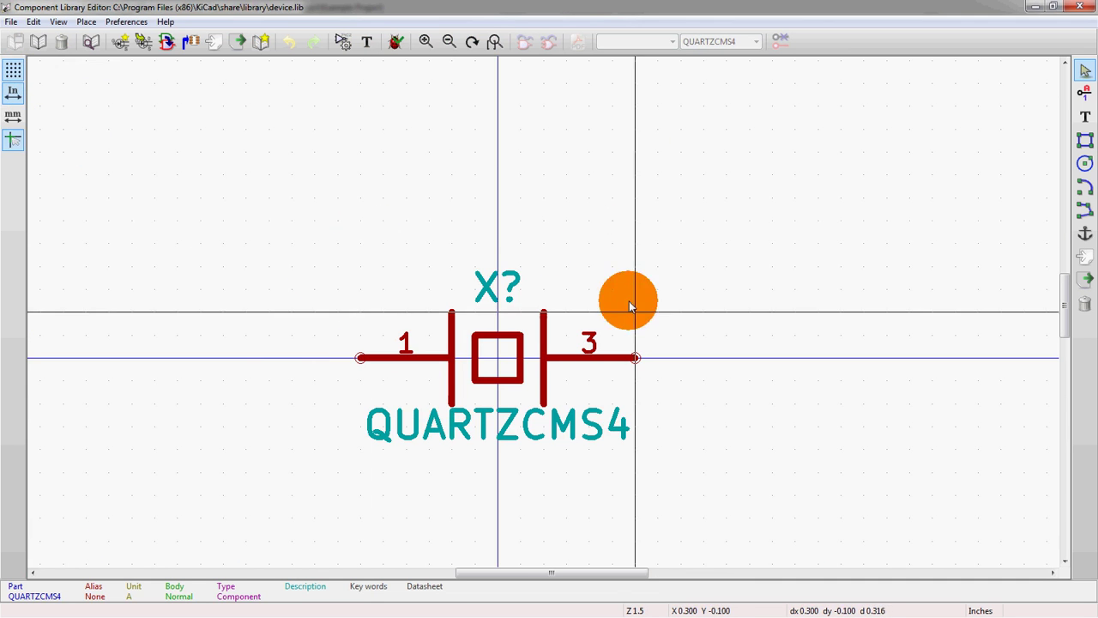
left_click(12, 139)
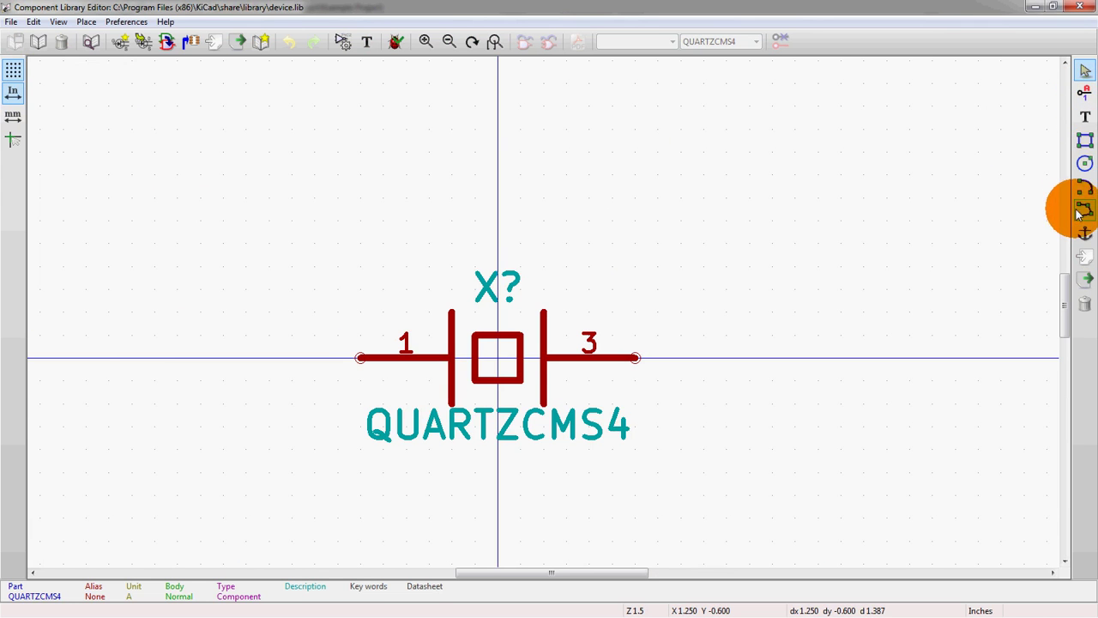
Set the component's anchor at the outer end of pin 1.
left_click(1085, 233)
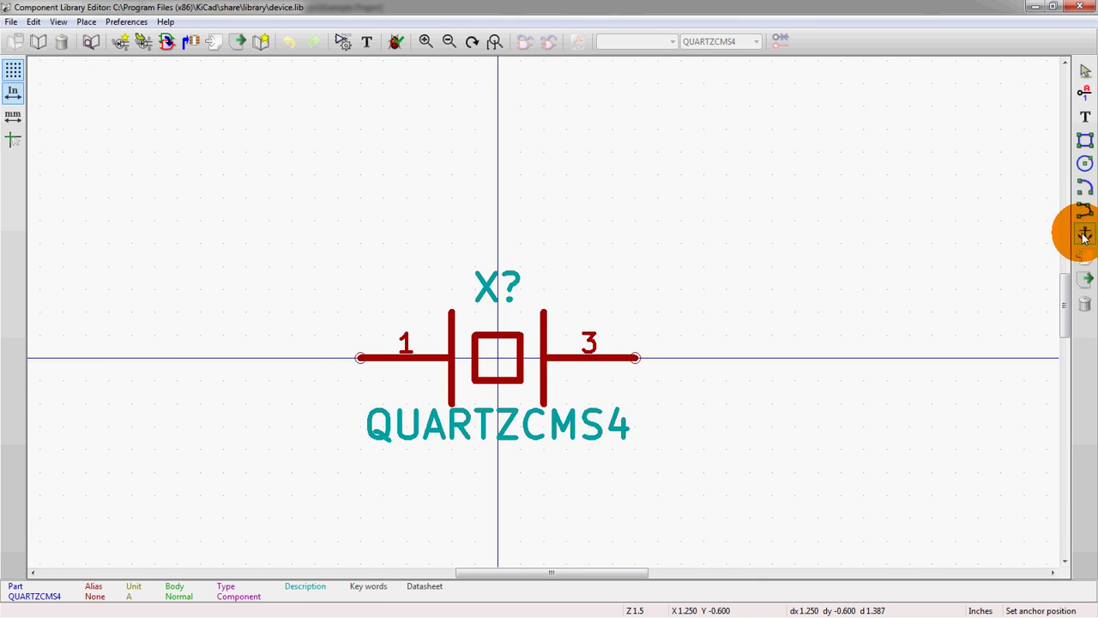
left_click(360, 358)
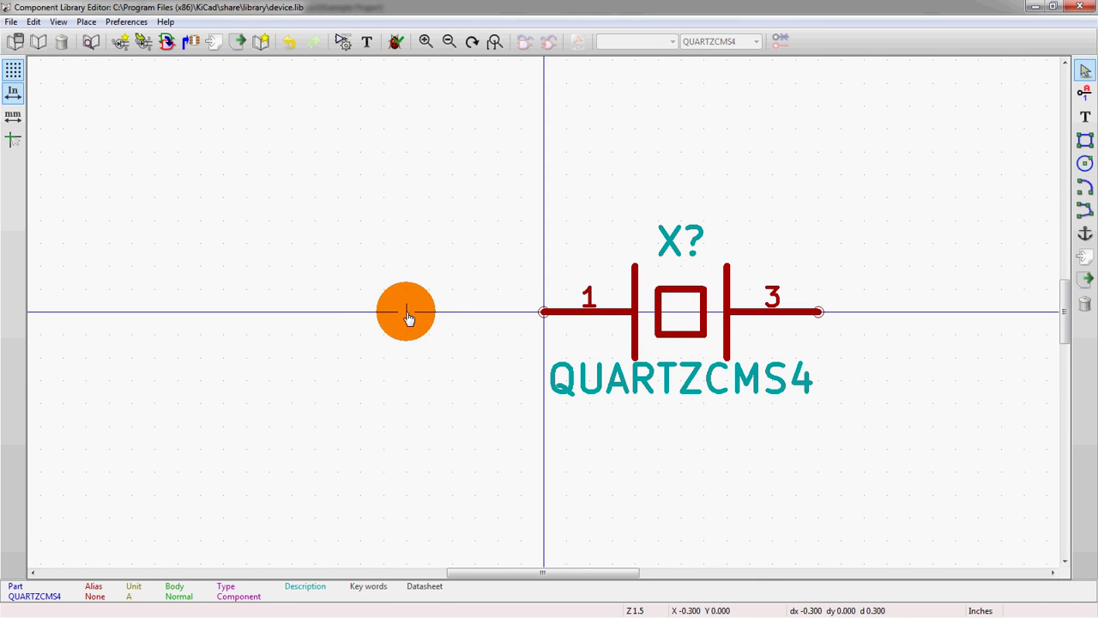